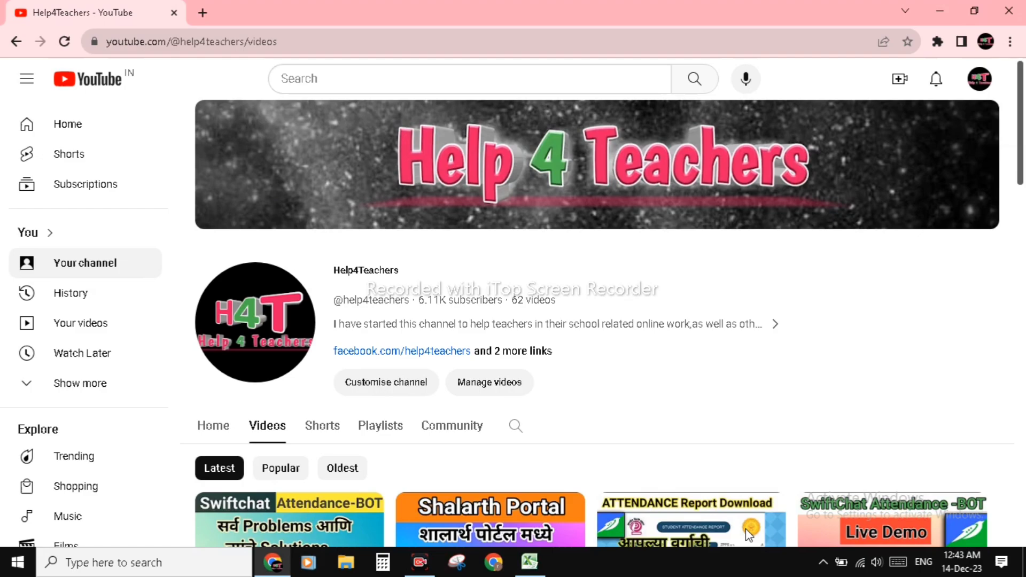
Browse the Help4Teachers channel's list of uploaded videos, from the latest uploads down to the older Udise+ tutorials.
scroll(589, 463, "down", 1)
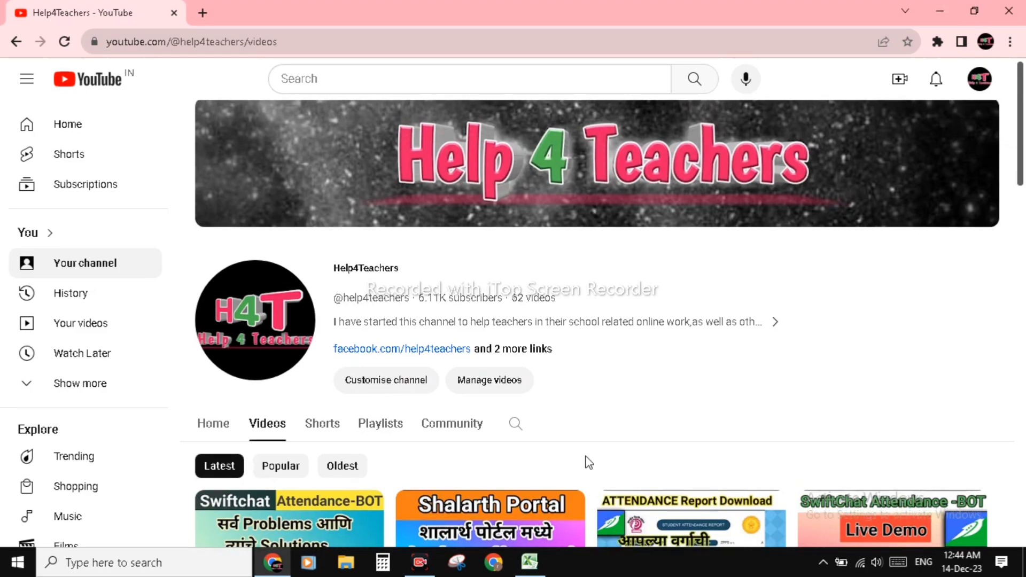
scroll(589, 463, "down", 1)
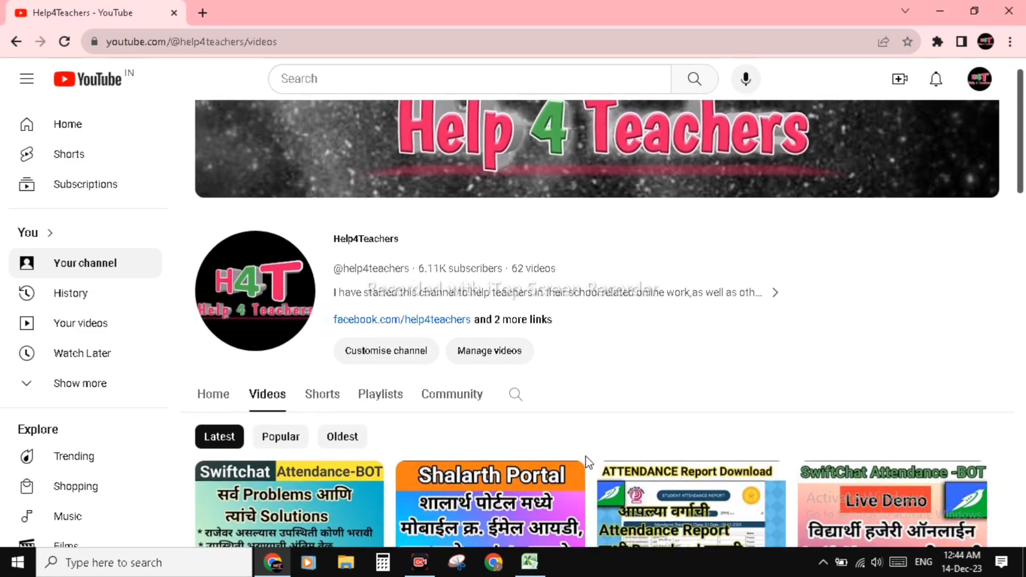
scroll(589, 463, "down", 2)
scroll(589, 463, "down", 3)
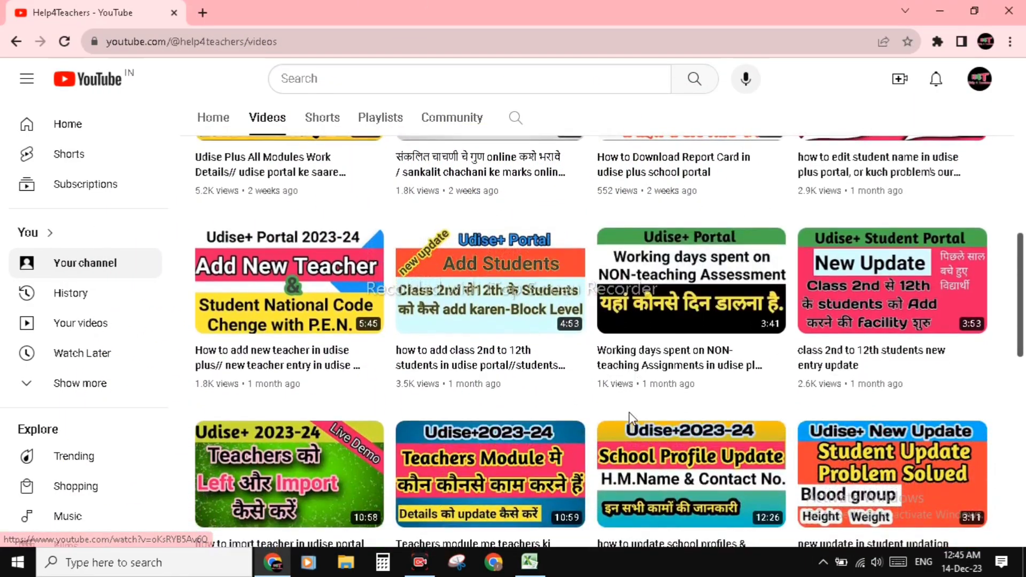
scroll(629, 412, "down", 2)
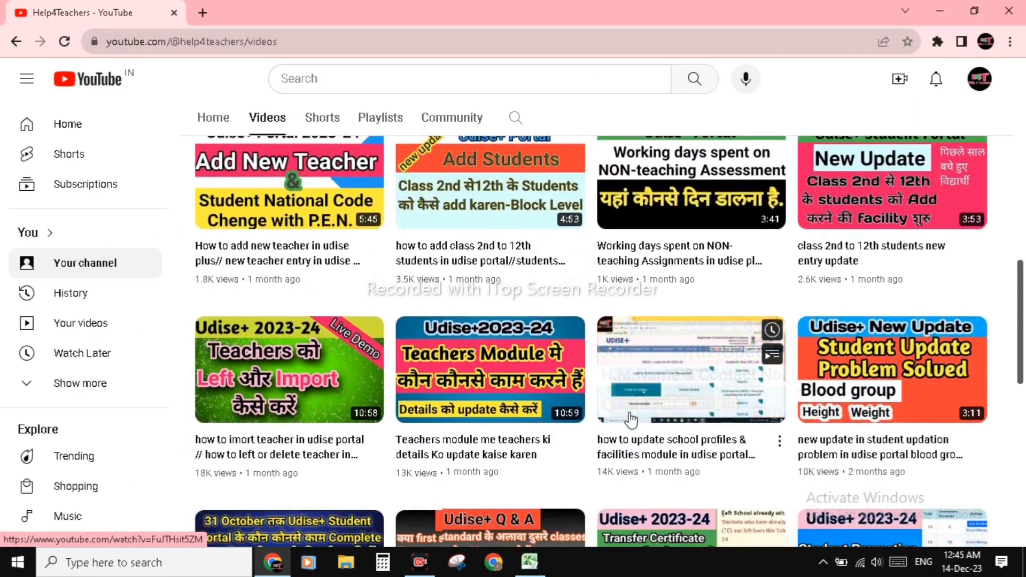
scroll(630, 420, "down", 1)
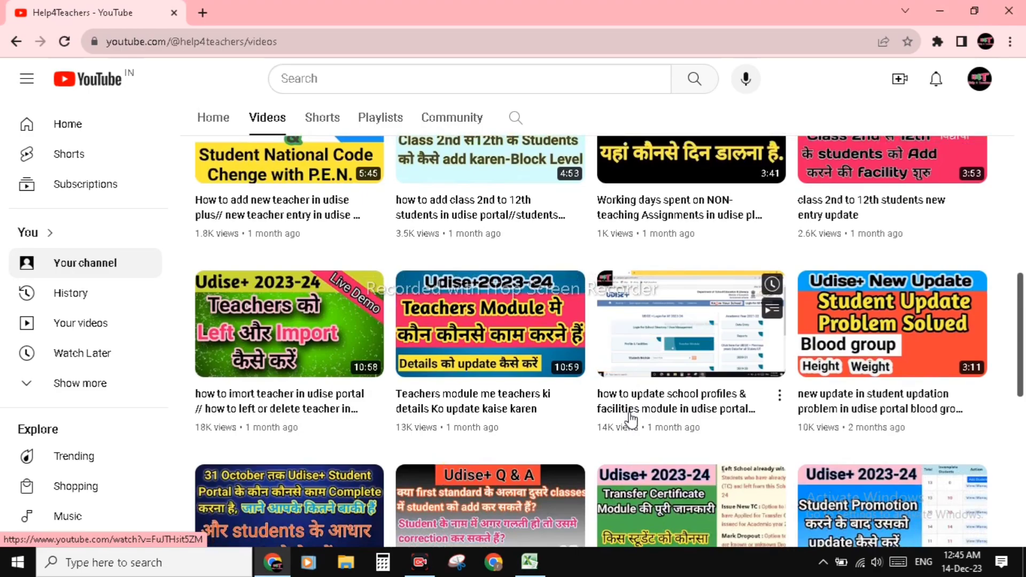
scroll(632, 419, "down", 1)
scroll(630, 414, "down", 1)
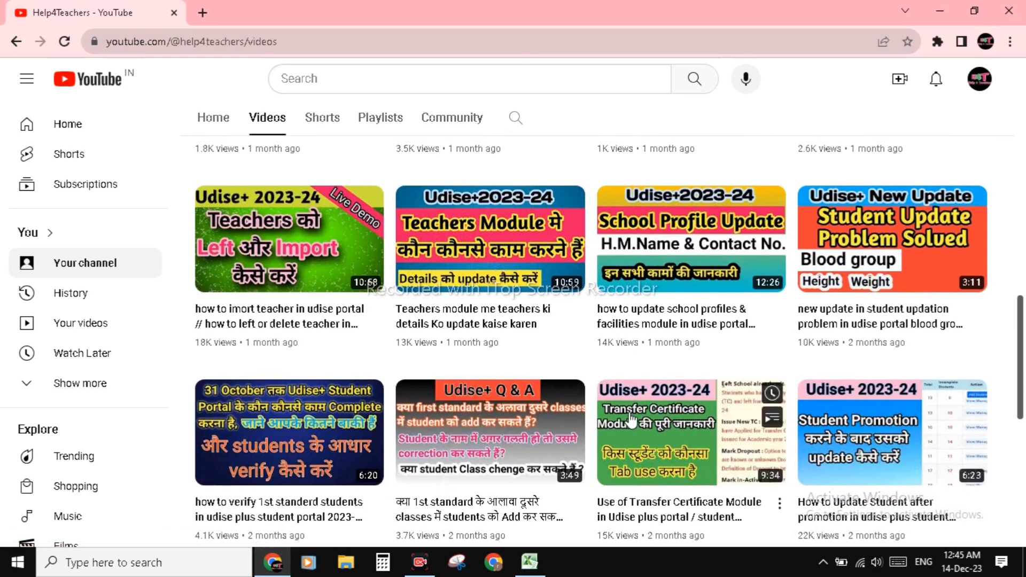
scroll(630, 420, "down", 1)
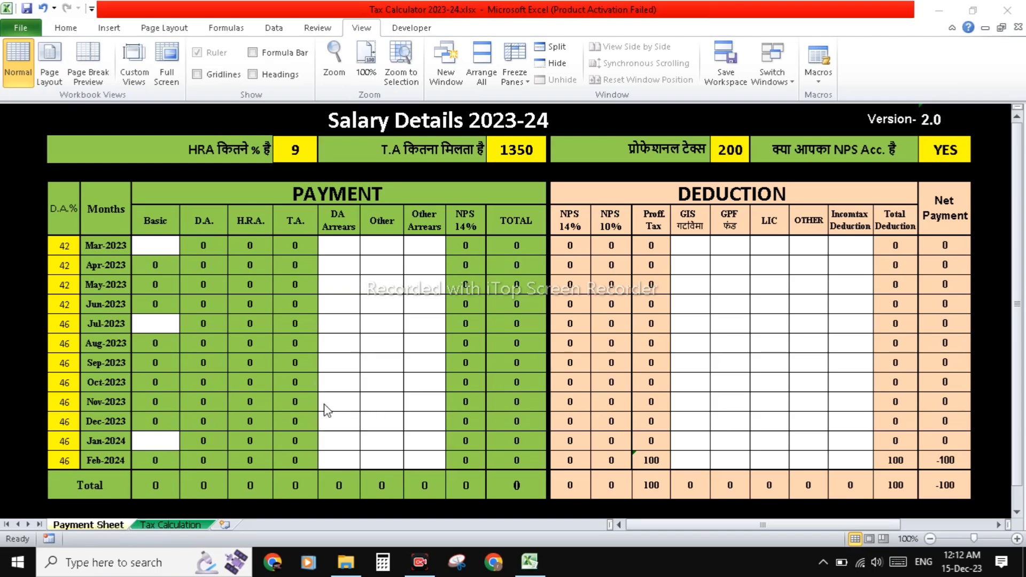
Review the Tax Calculation sheet and return to the Payment Sheet to check the HRA percentage cell.
left_click(152, 524)
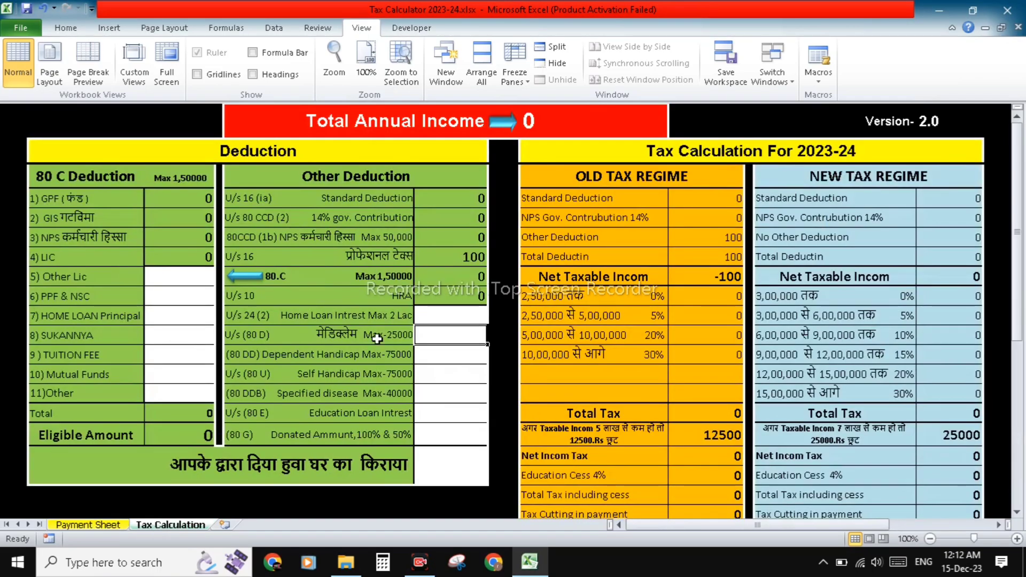
left_click(96, 525)
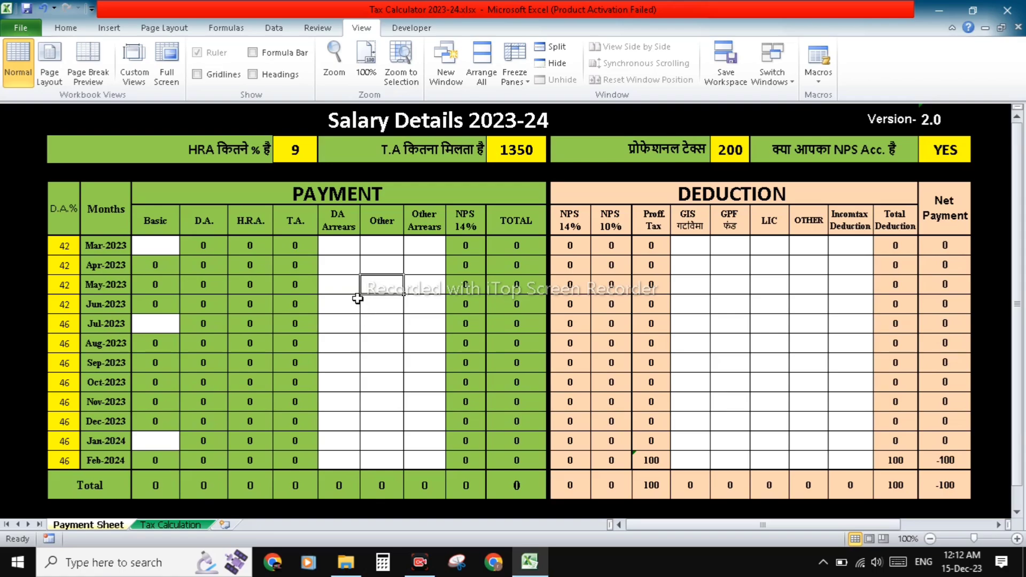
double_click(308, 155)
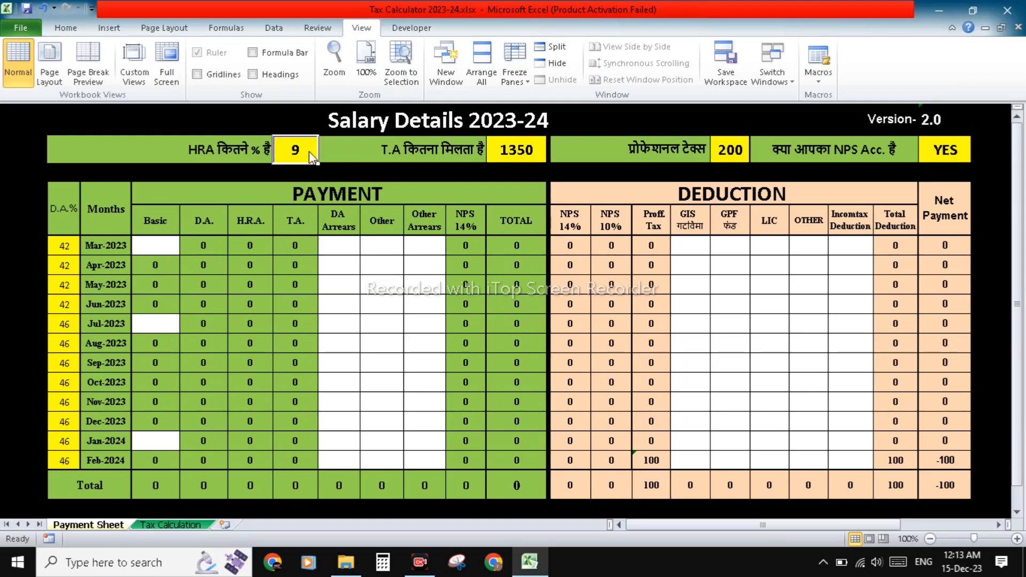
left_click(387, 298)
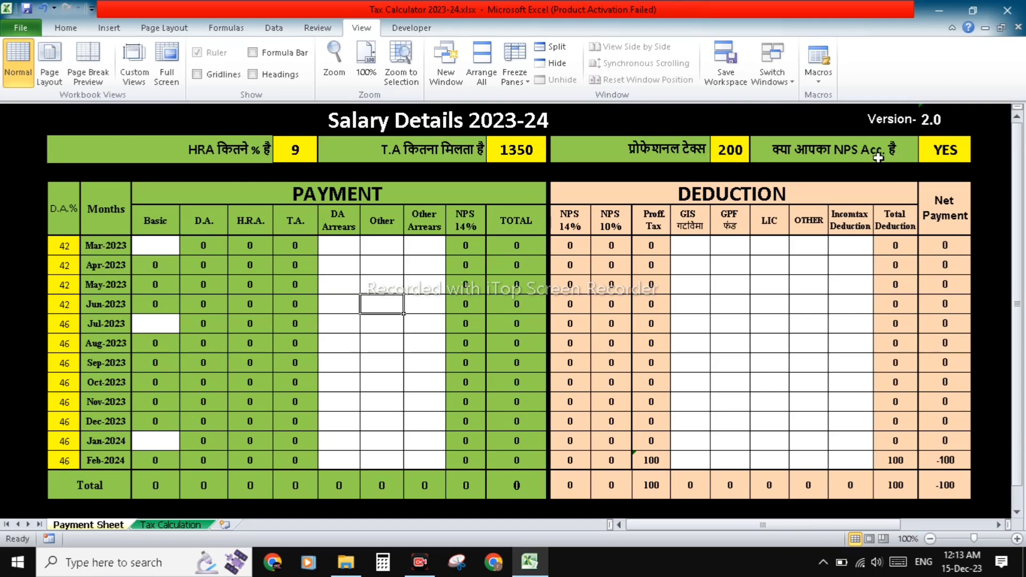
Try NO as the answer to the NPS account question and restore it to YES.
left_click(939, 154)
left_click(979, 156)
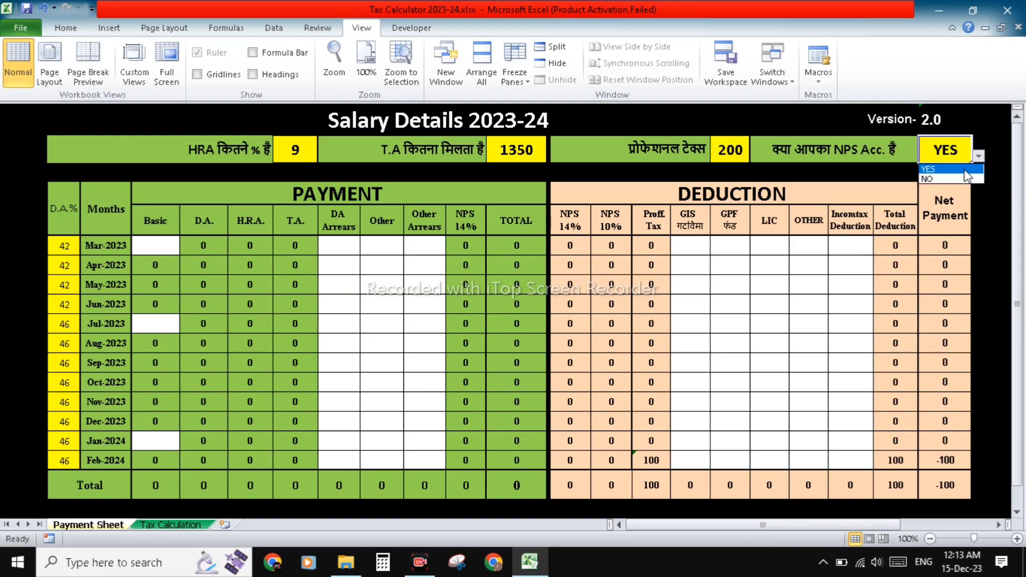
left_click(940, 179)
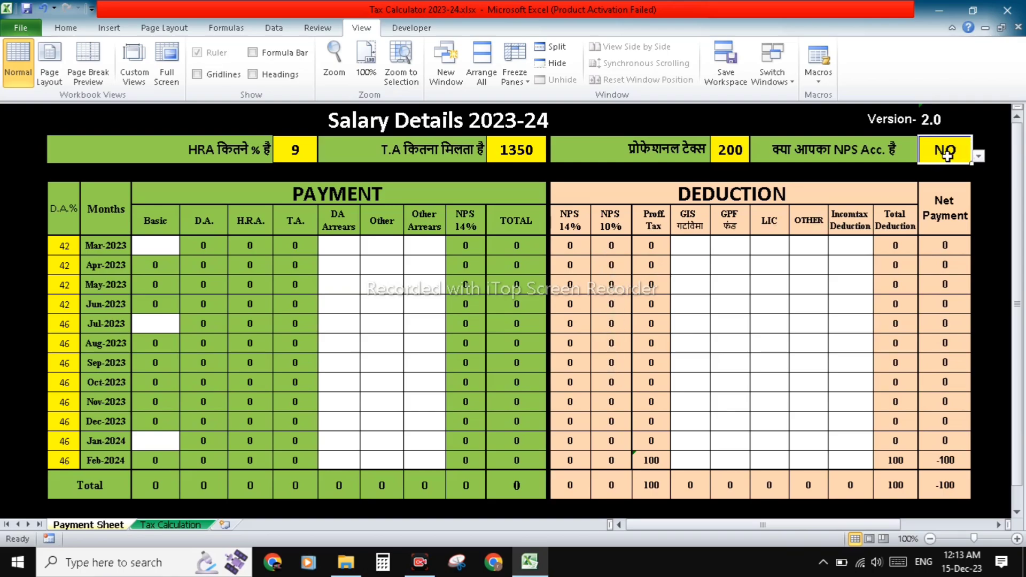
left_click(979, 158)
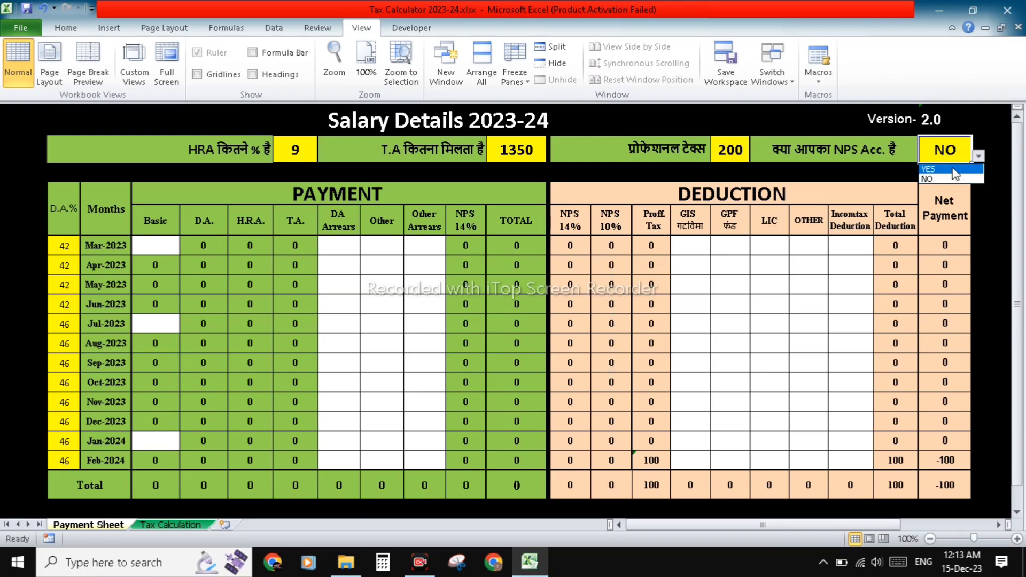
left_click(956, 170)
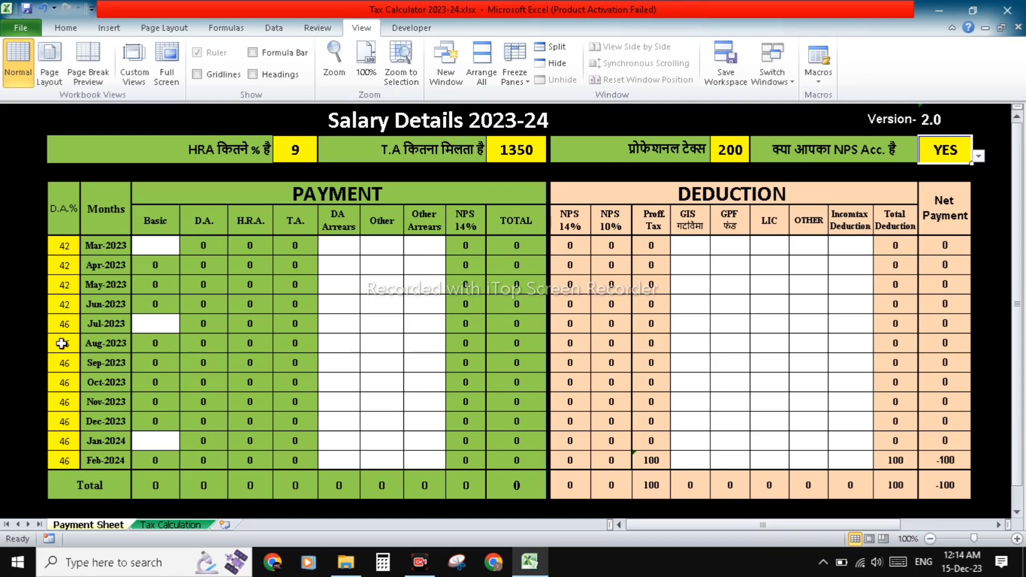
Enter 37000 as the basic pay for Mar-2023 in the payment table.
left_click(166, 246)
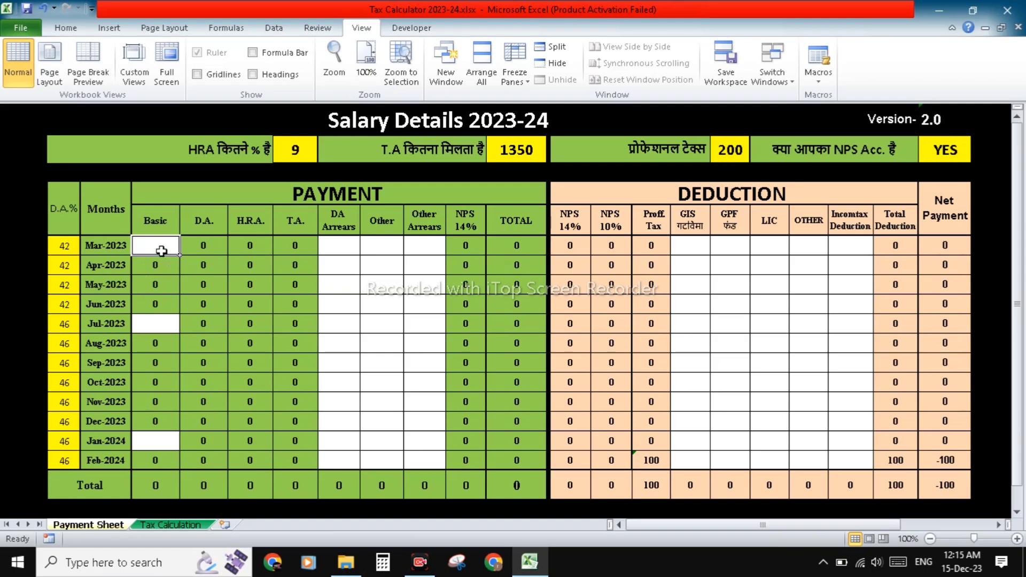
type("3")
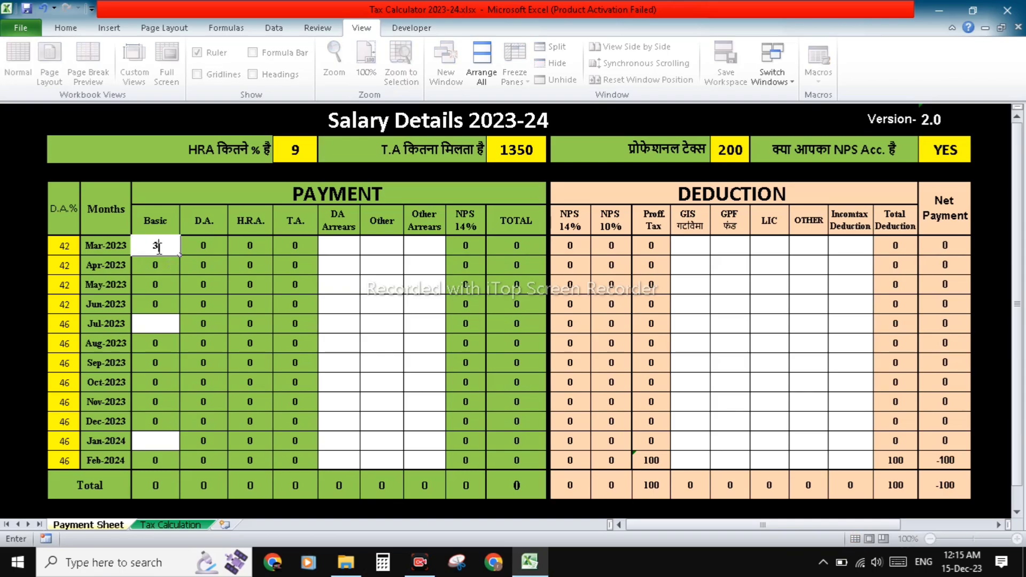
type("7000")
key("Return")
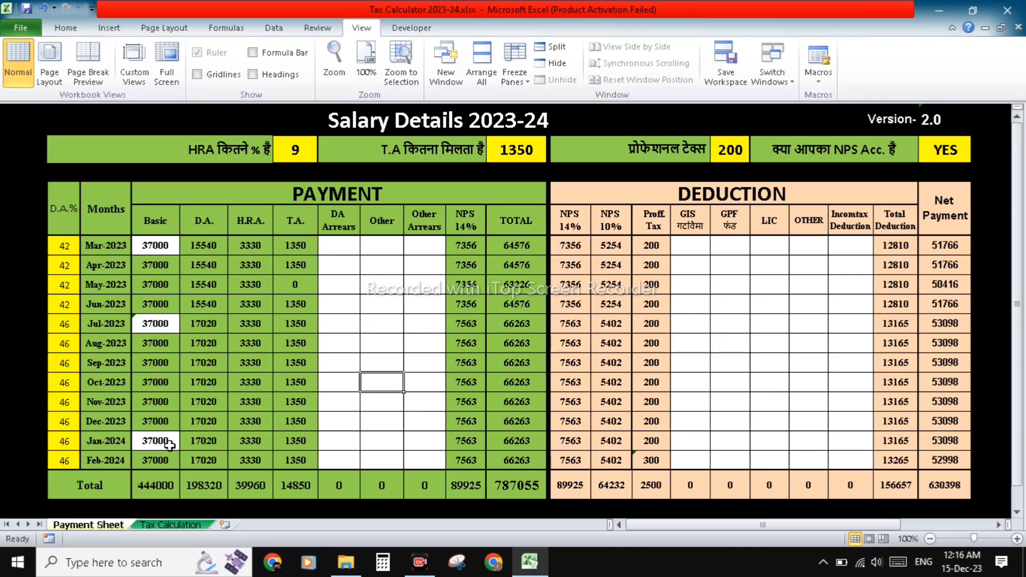
Set the basic pay for Jul-2023 to 38100 in the payment table.
left_click(152, 327)
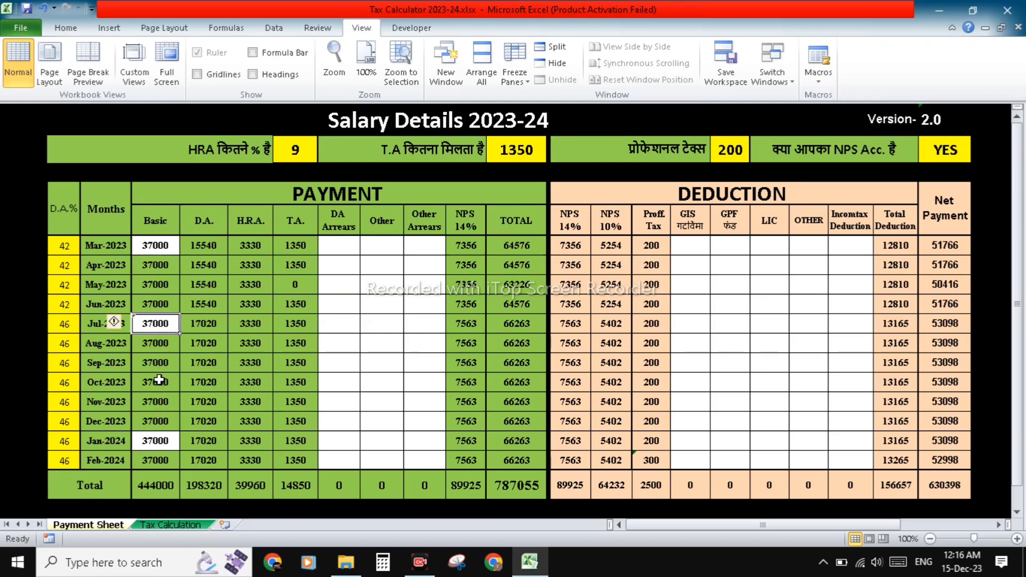
left_click(156, 441)
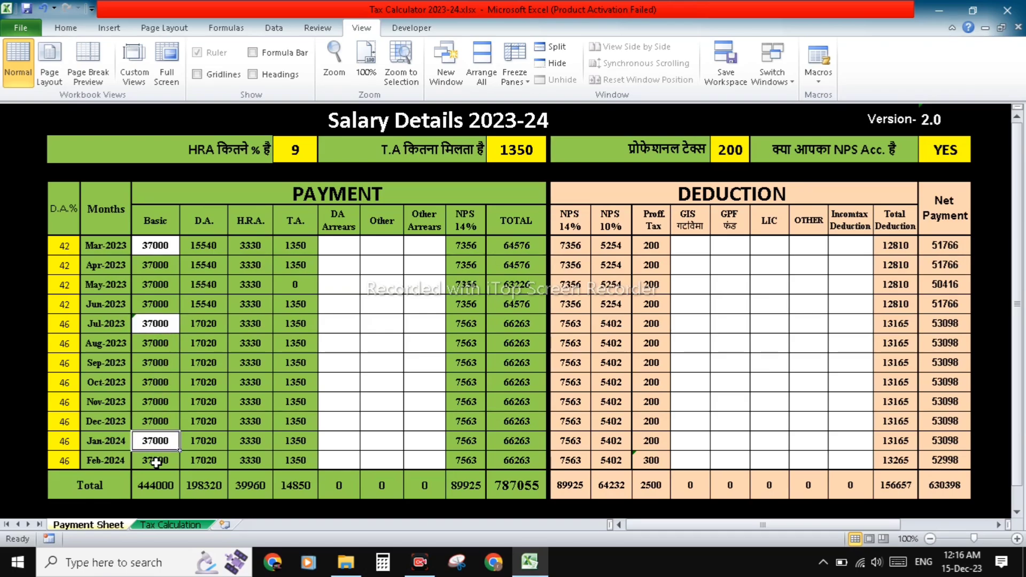
left_click(158, 326)
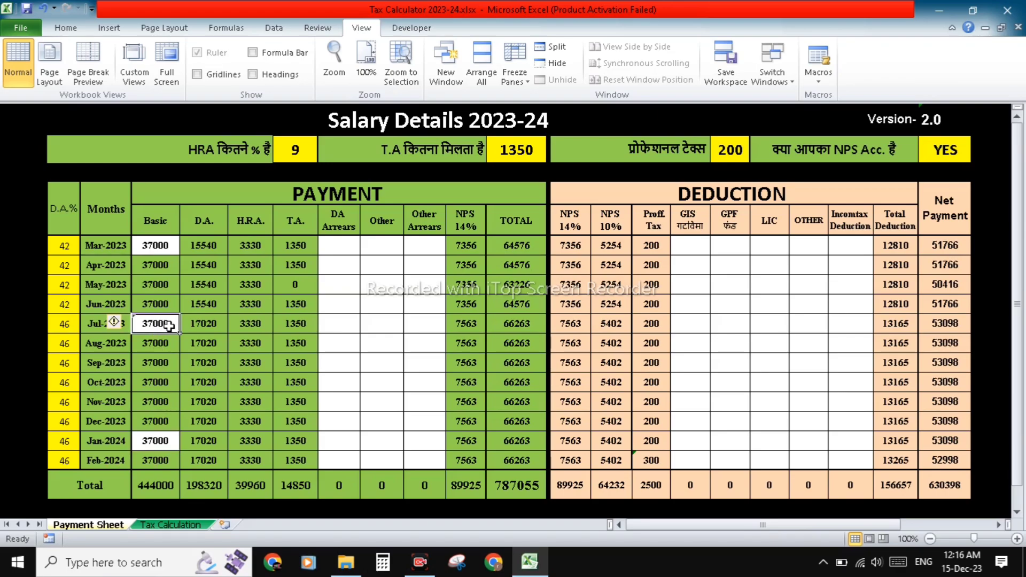
type("38")
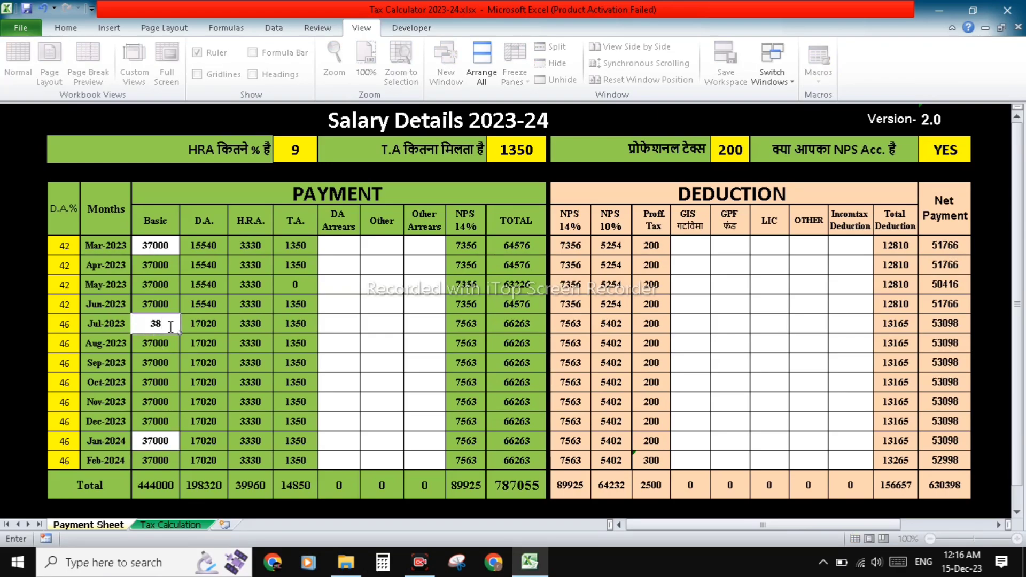
type("100")
left_click(374, 368)
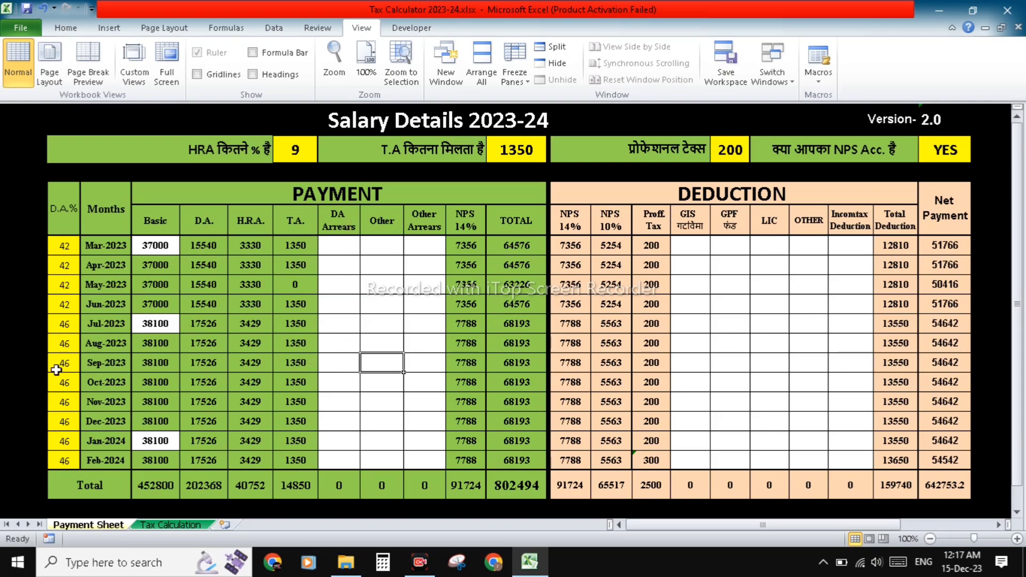
Examine the blank monthly entry cells for DA Arrears, Other and Other Arrears in the payment table.
left_click(340, 321)
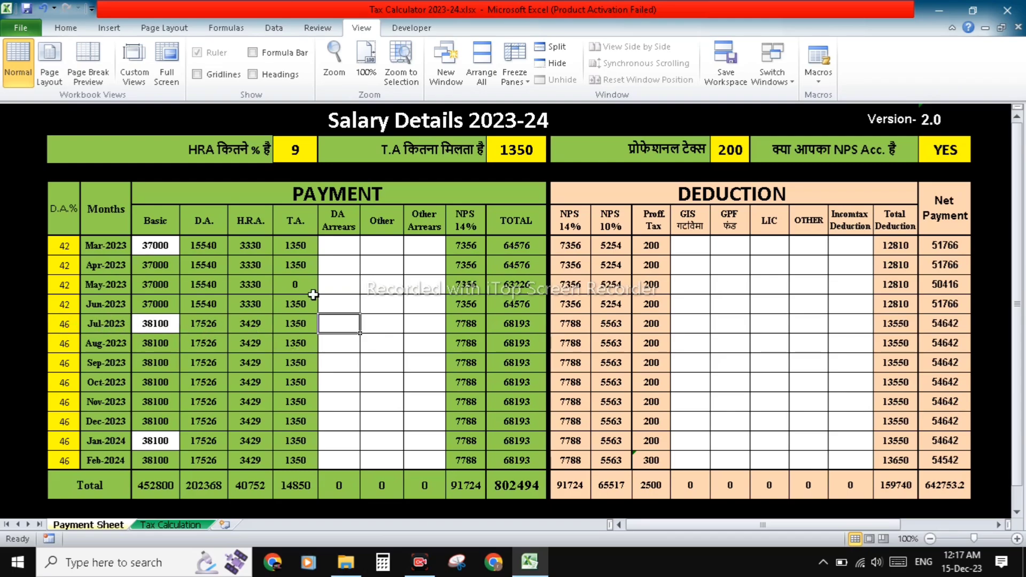
left_click(385, 250)
left_click(383, 265)
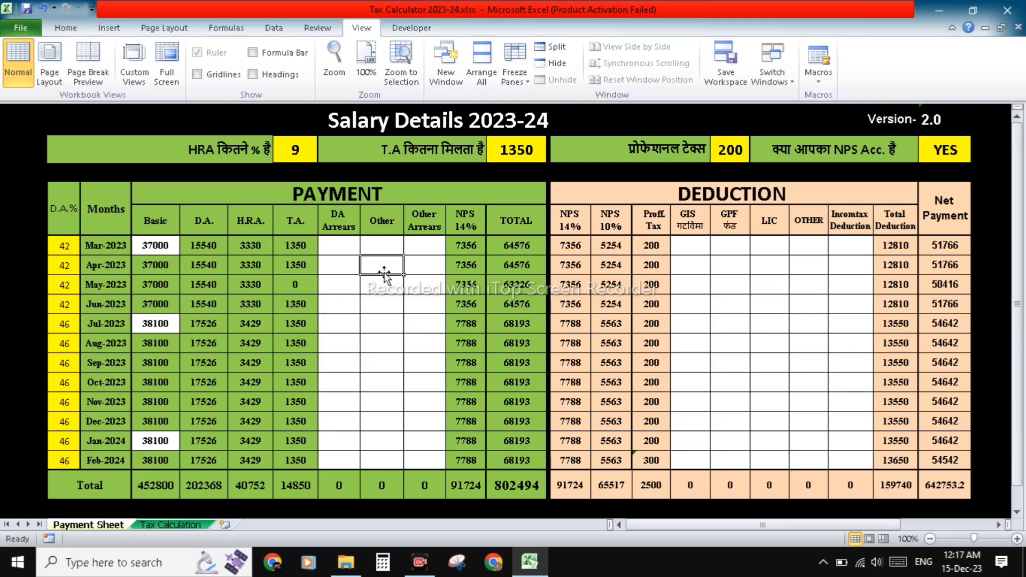
left_click(383, 303)
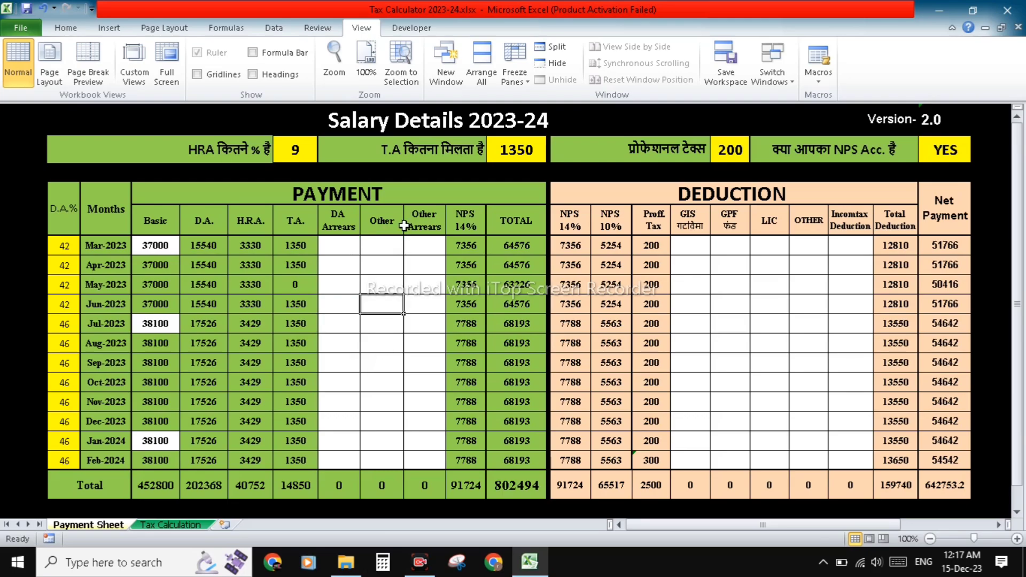
left_click(427, 261)
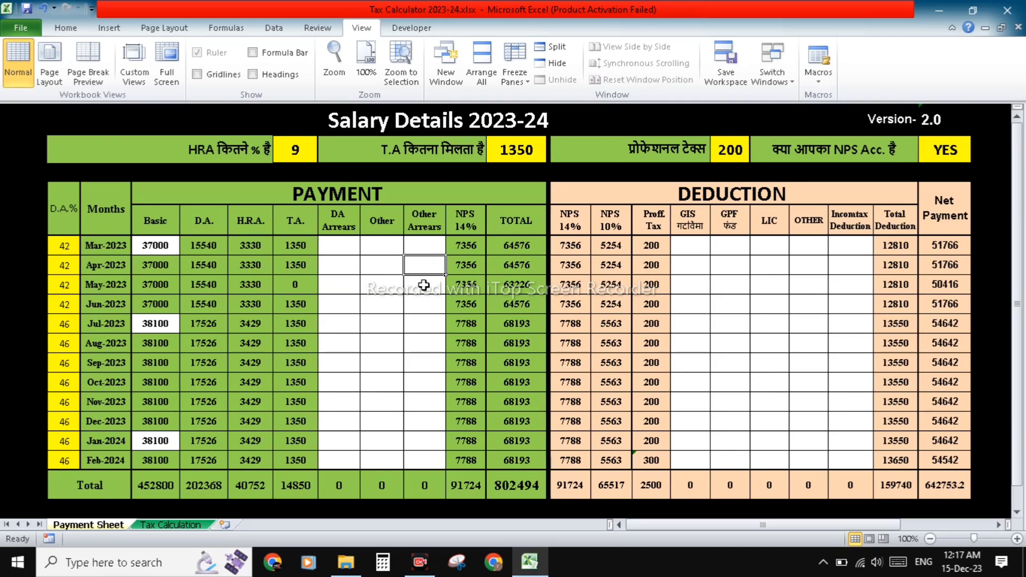
left_click(424, 285)
left_click(422, 328)
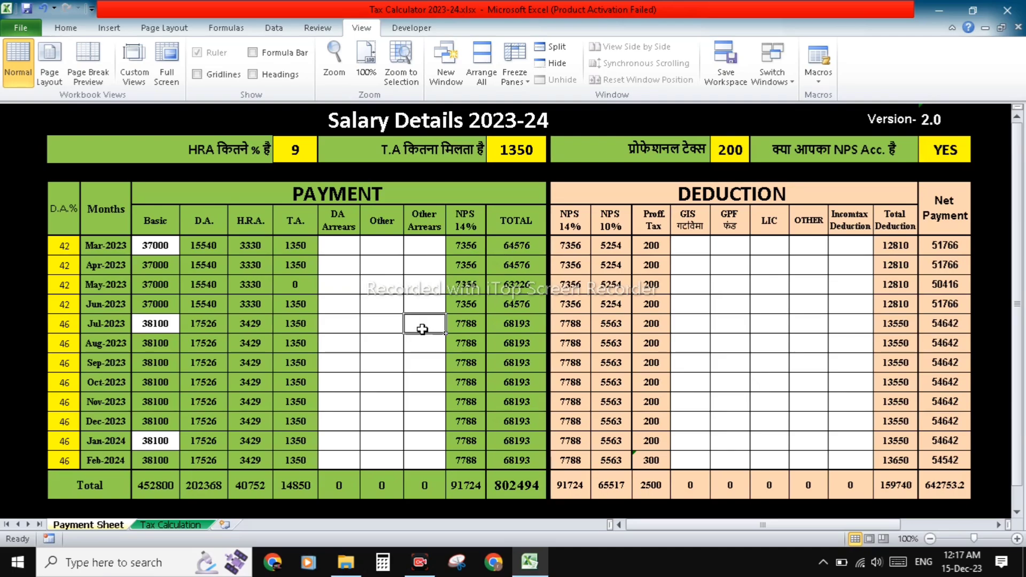
left_click(418, 359)
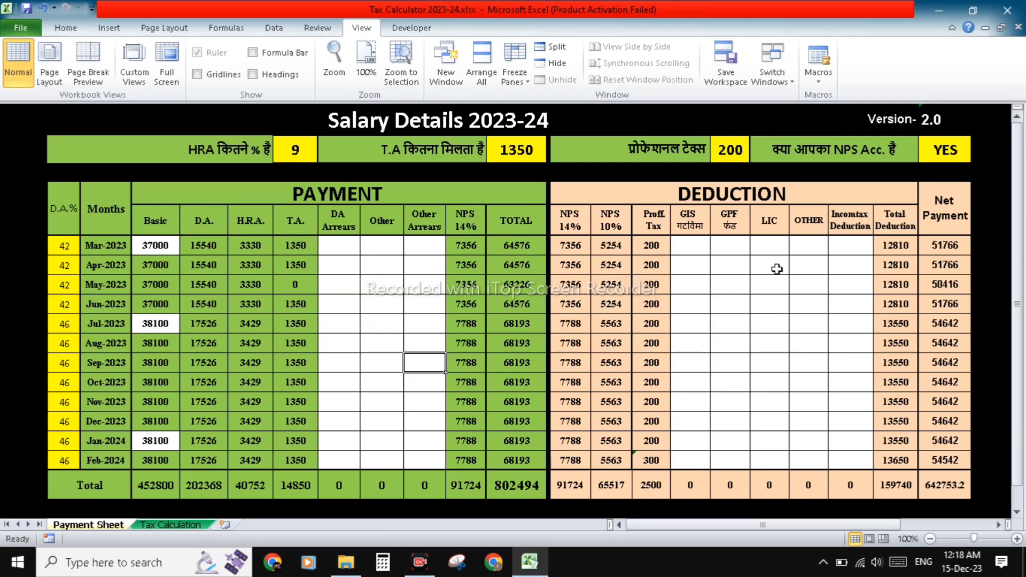
Switch the NPS account setting to NO to compare the NPS contribution columns, and set it back to YES.
left_click(946, 155)
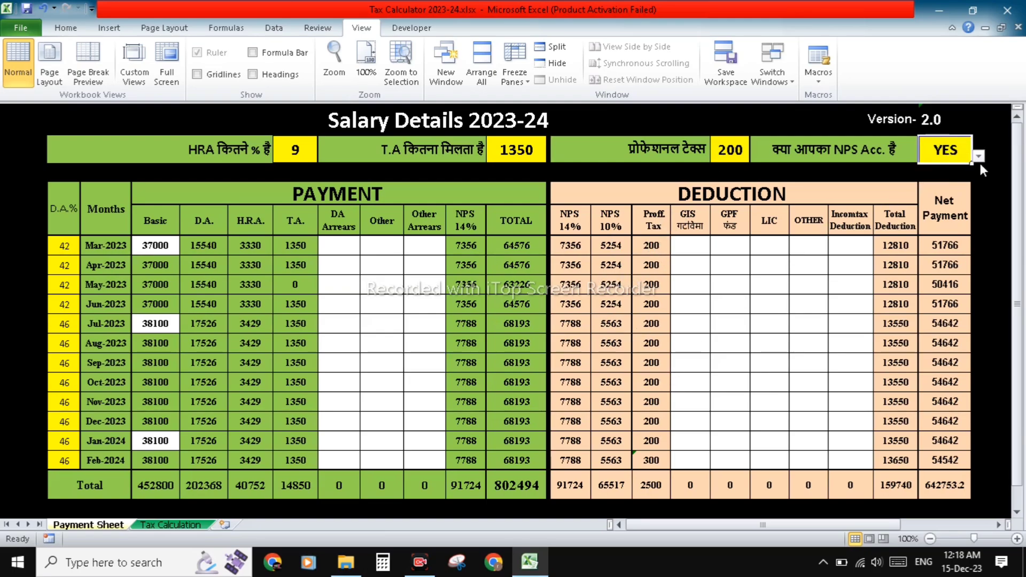
left_click(982, 156)
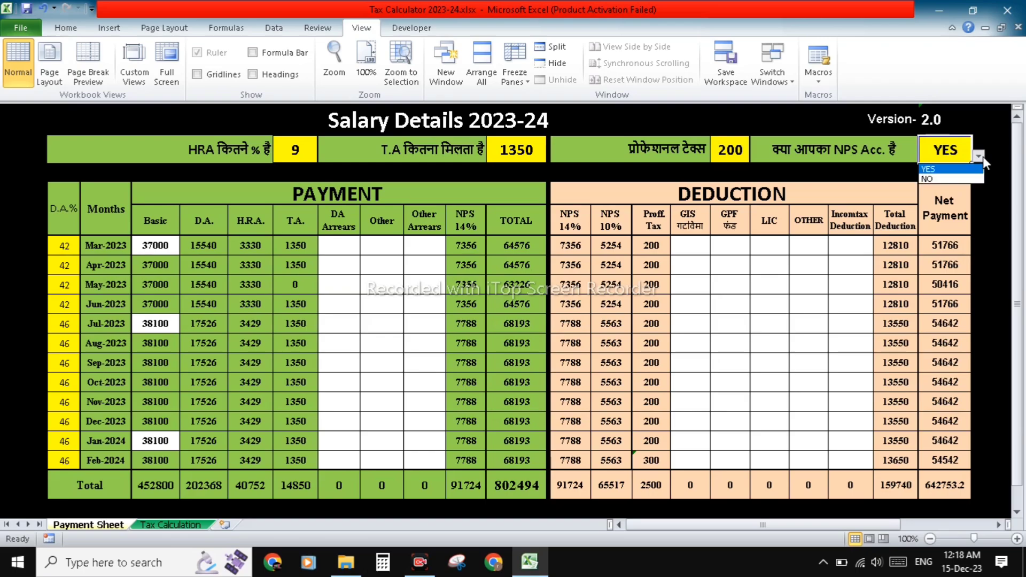
left_click(953, 179)
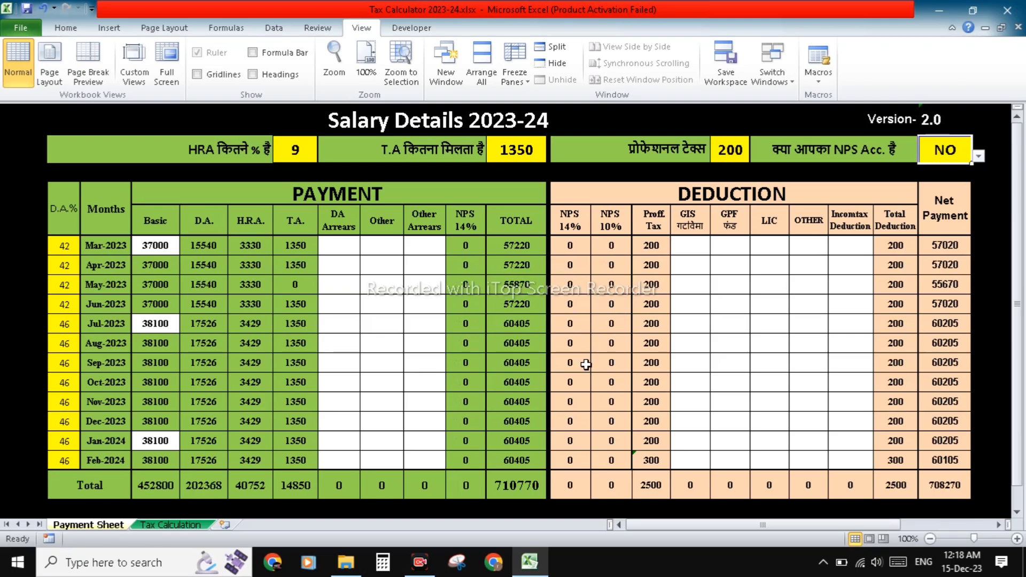
left_click(980, 157)
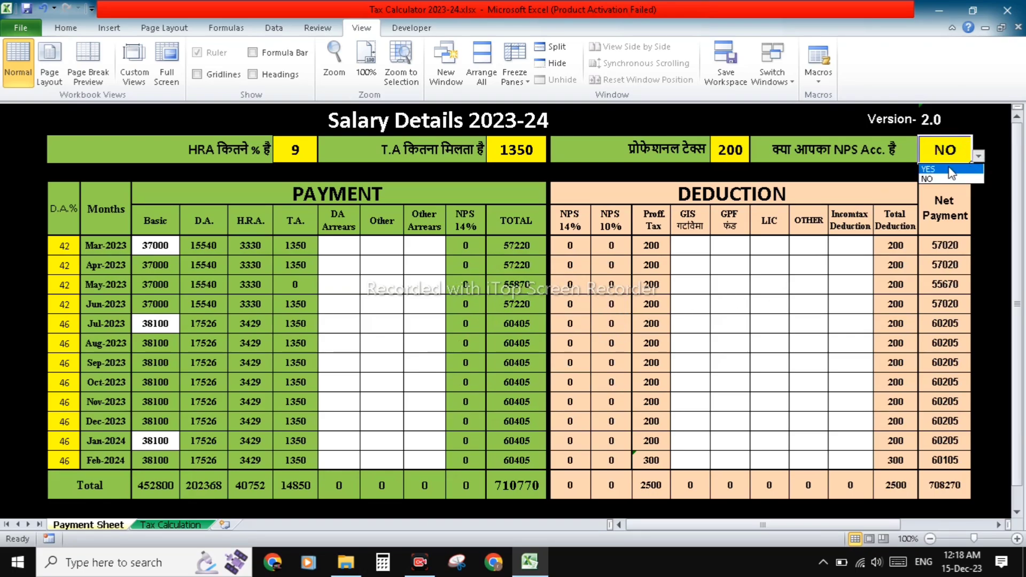
left_click(950, 170)
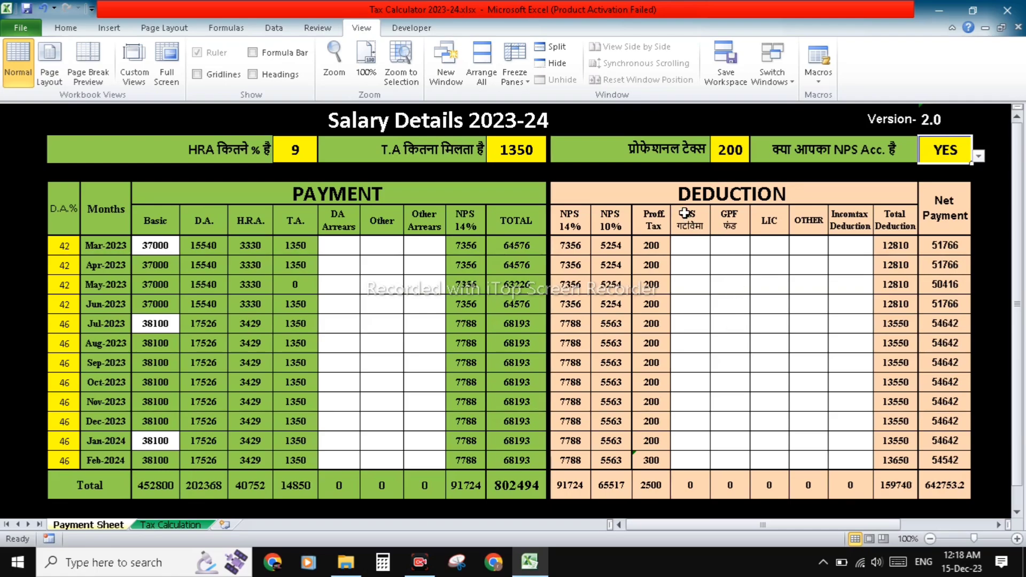
Examine the blank monthly LIC and income tax deduction cells in the deduction table.
left_click(772, 252)
left_click(770, 287)
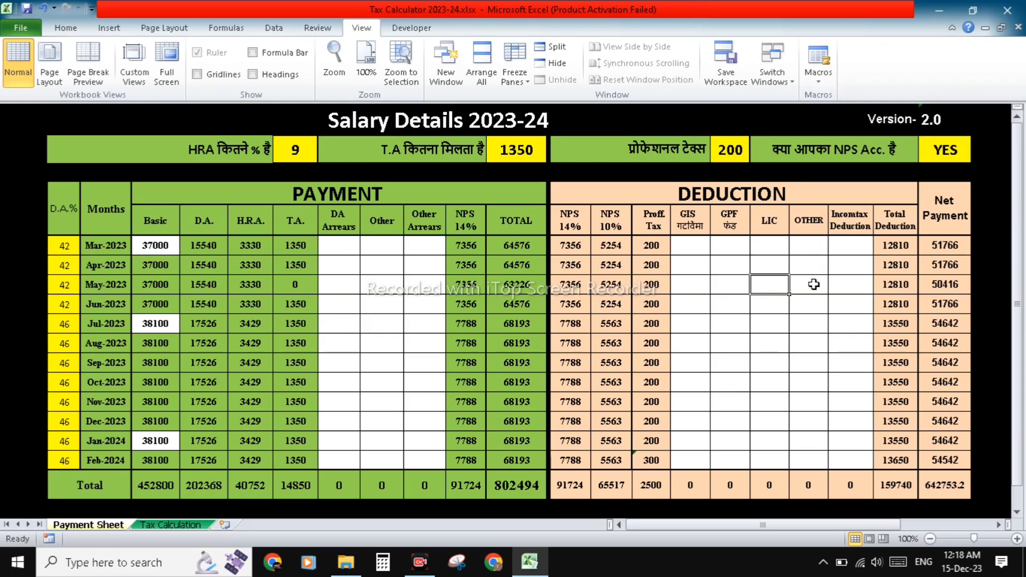
left_click(851, 252)
left_click(850, 268)
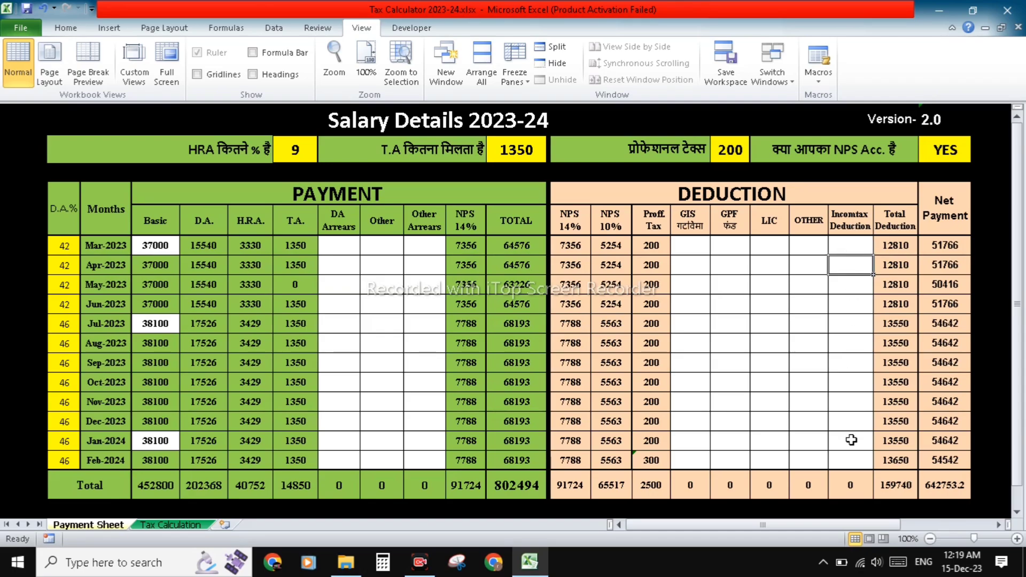
scroll(849, 430, "down", 1)
scroll(849, 435, "up", 1)
Enter 30000 as the Other Arrears amount for Aug-2023 in the payment table.
left_click(432, 344)
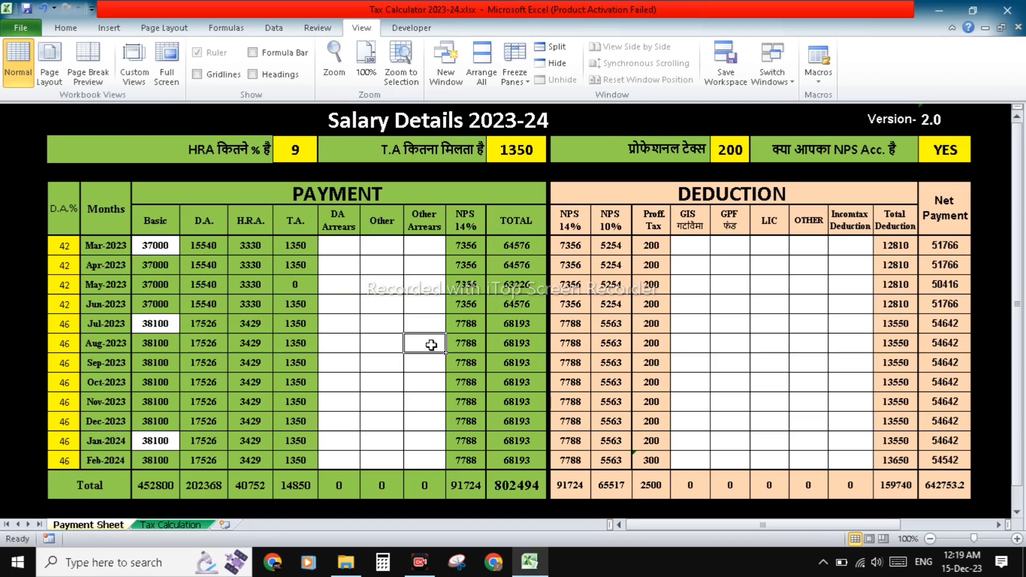
type("3")
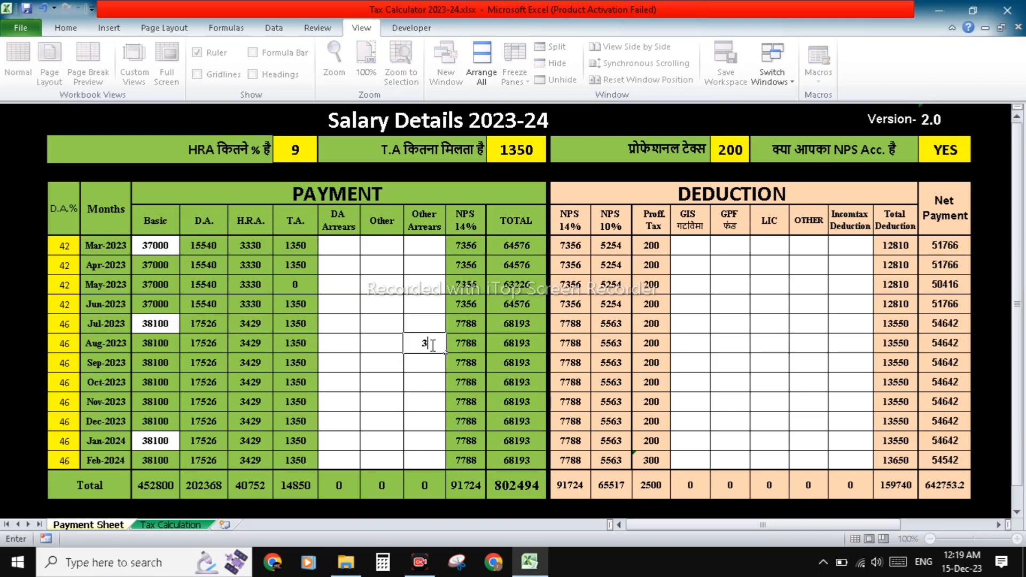
type("0000")
key("Return")
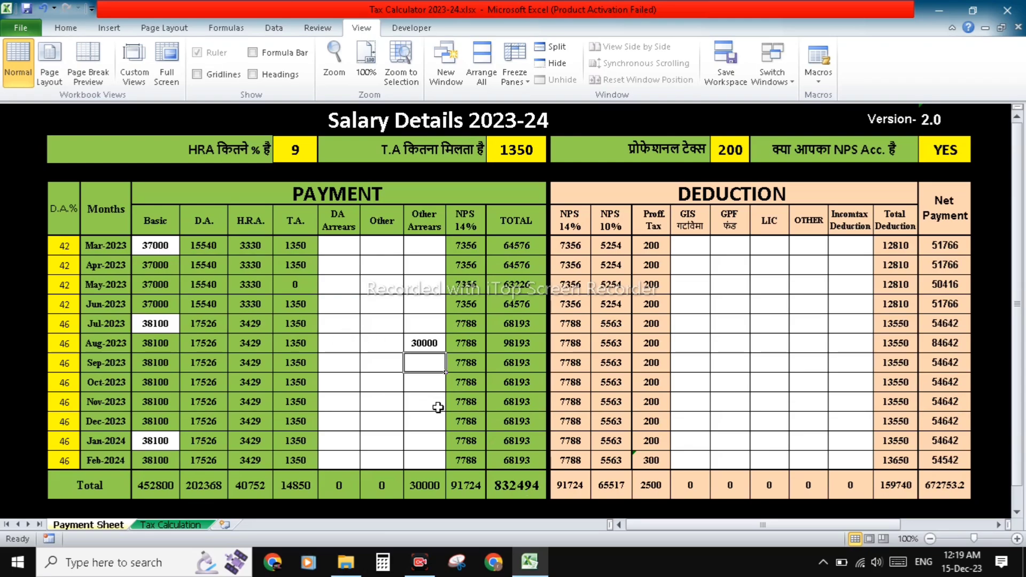
Open the Tax Calculation sheet and examine the 80C deduction rows from GIS to Other Lic.
left_click(174, 525)
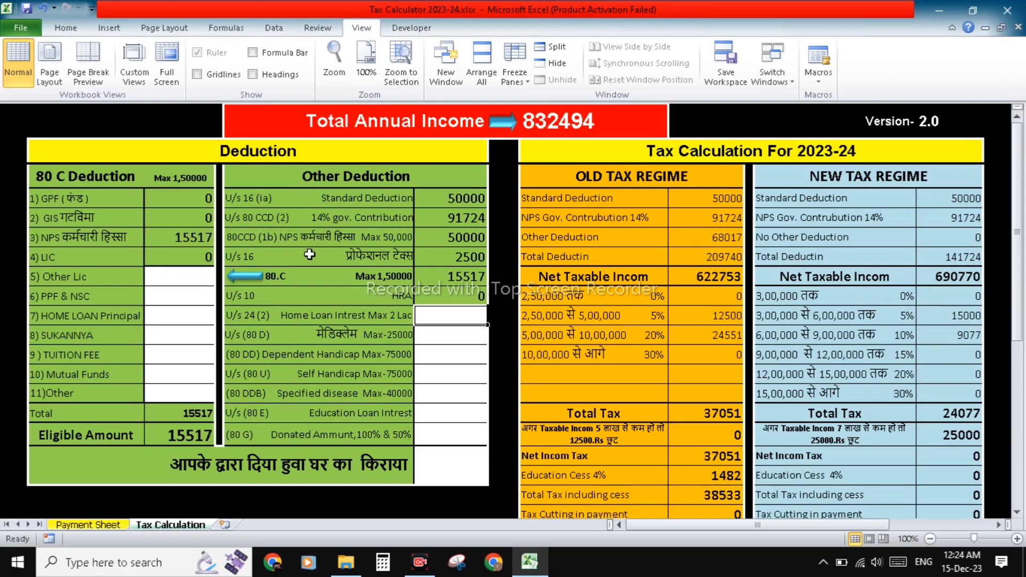
left_click(185, 234)
left_click(184, 220)
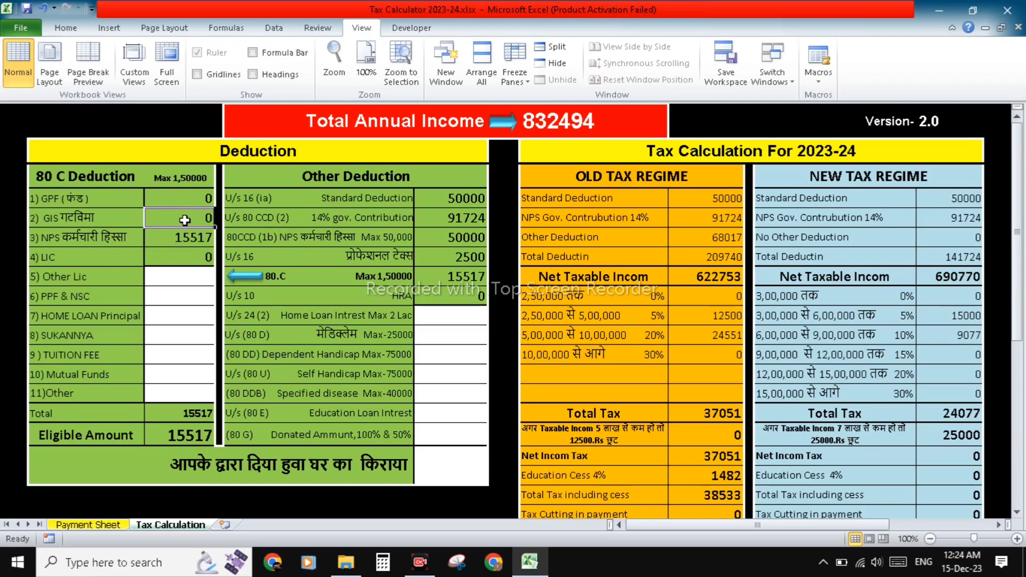
left_click(180, 283)
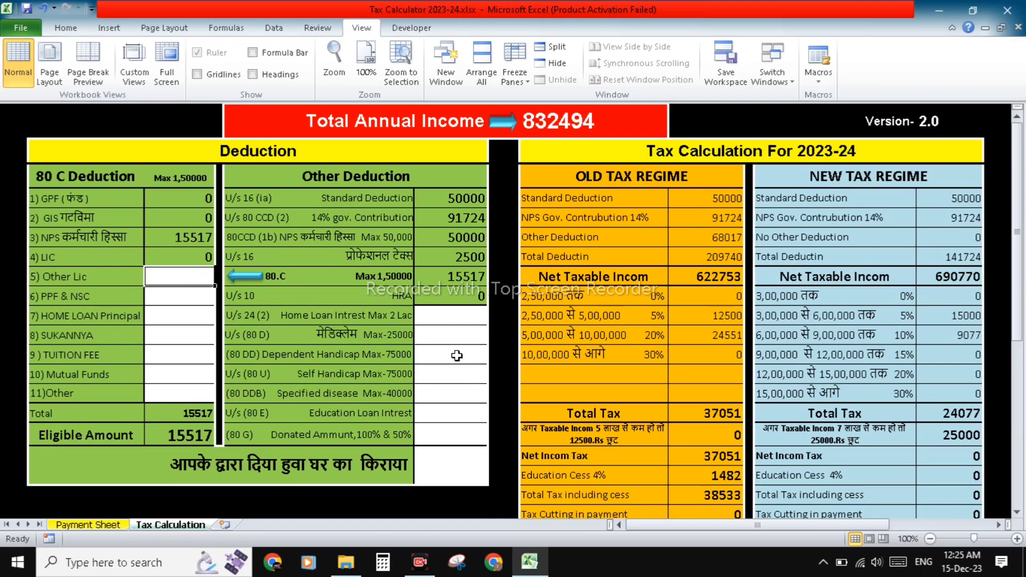
Enter 80000 as the house rent paid, below the Other Deduction table.
scroll(457, 356, "down", 1)
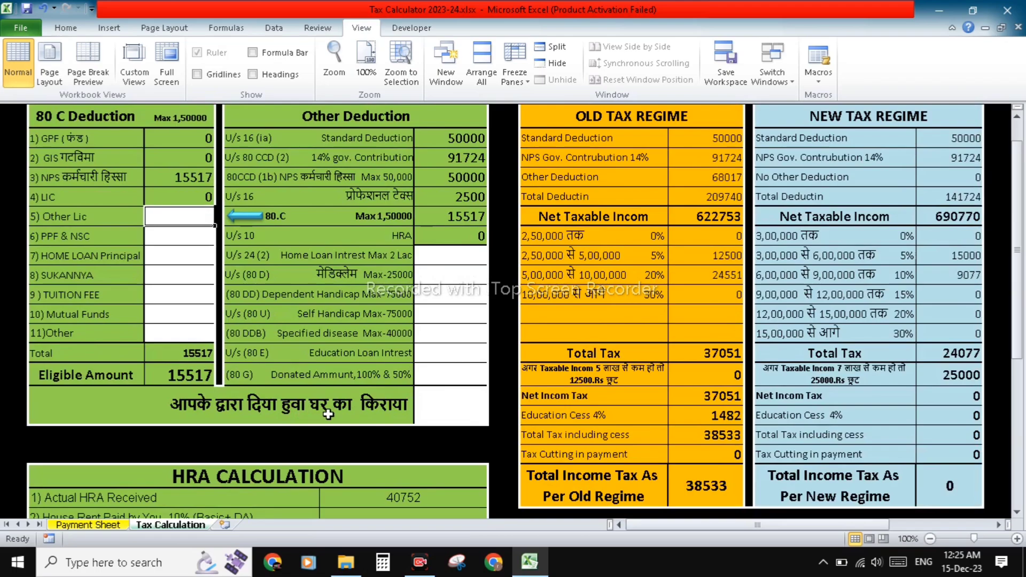
left_click(442, 411)
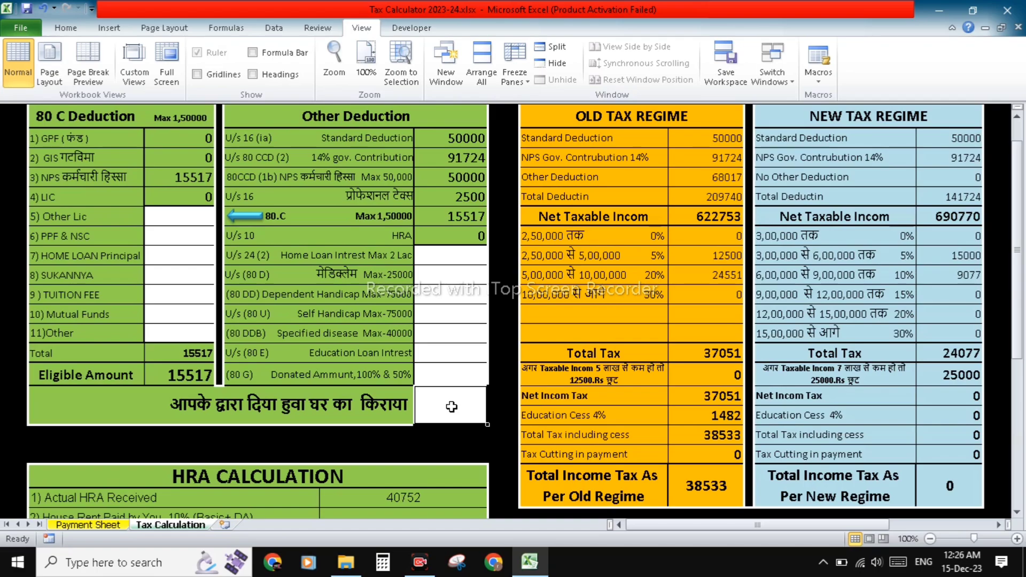
scroll(452, 407, "down", 3)
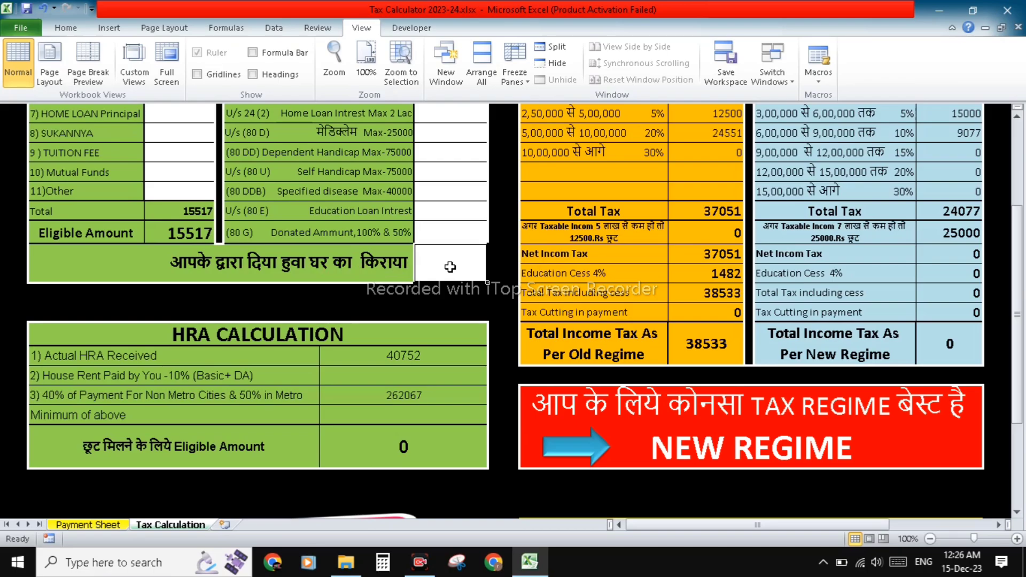
scroll(450, 267, "up", 3)
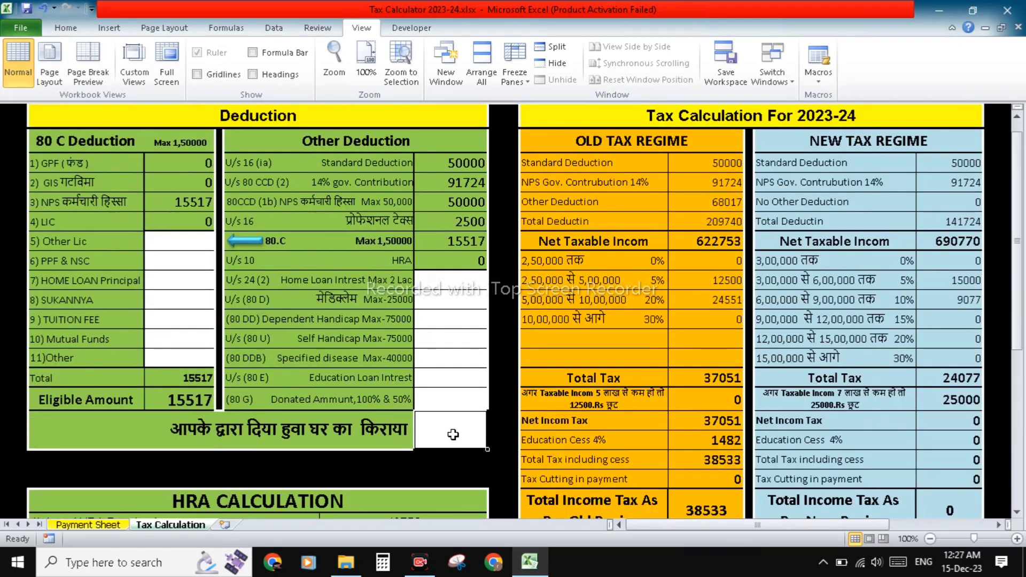
type("80000")
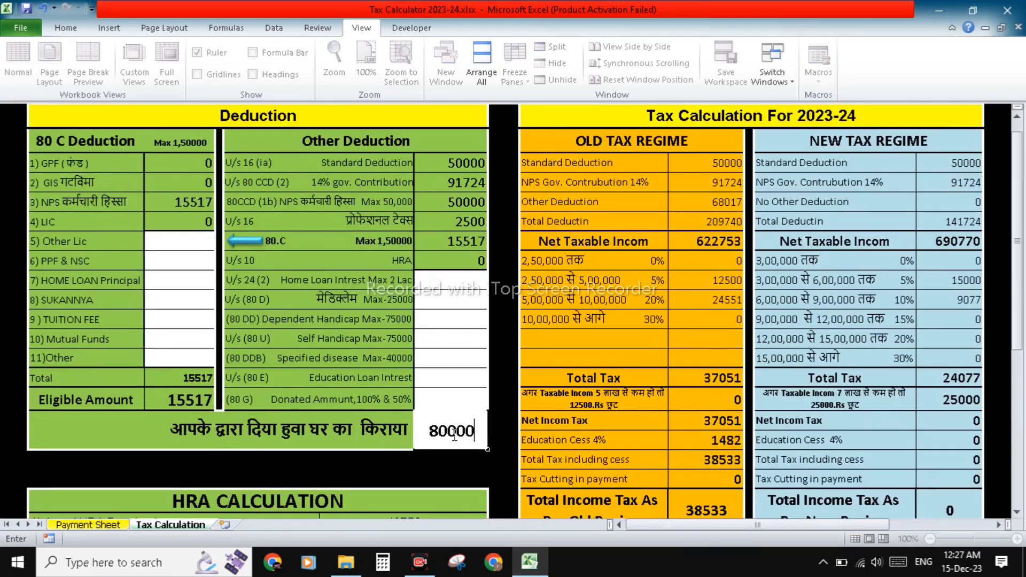
left_click(453, 394)
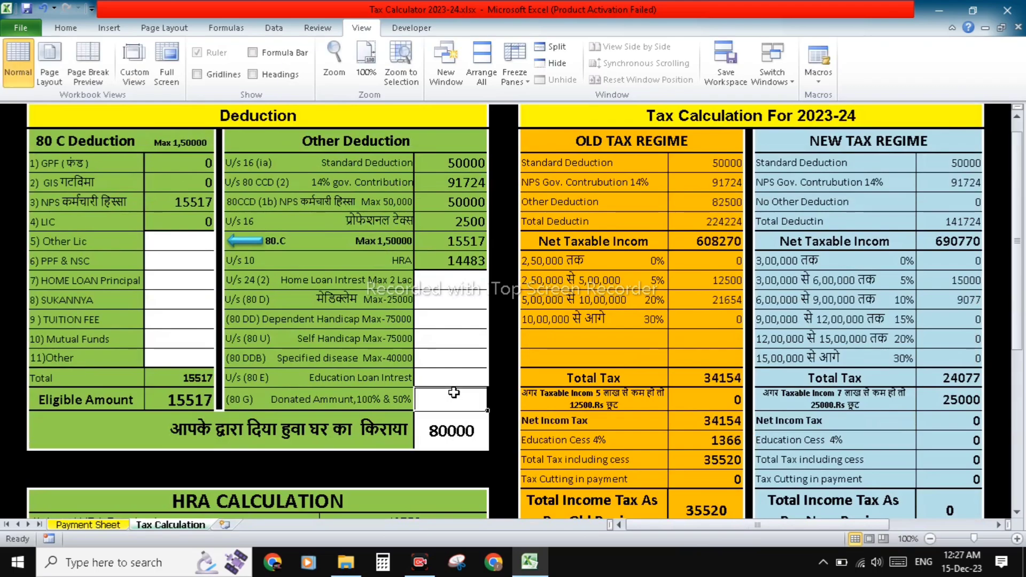
Check how the HRA Calculation table derives the eligible exemption from the house rent paid.
scroll(454, 392, "down", 1)
scroll(454, 392, "down", 2)
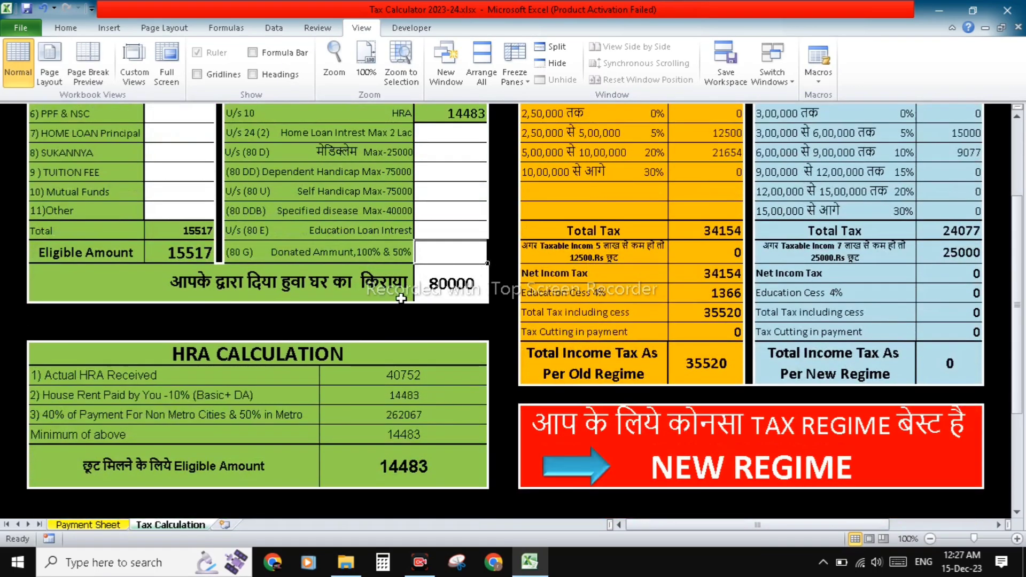
left_click(464, 292)
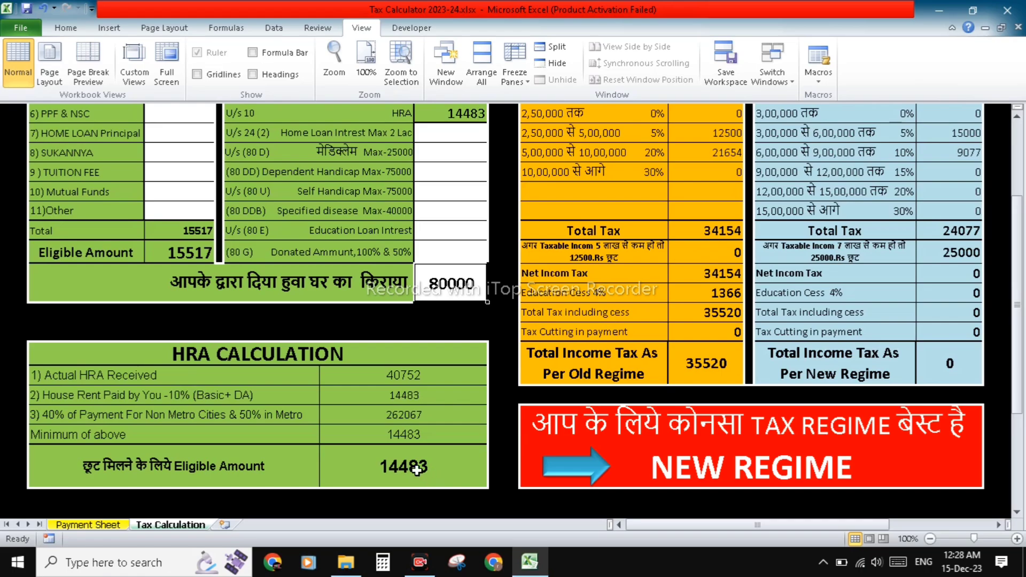
Compare the deductions, slab-wise tax and total income tax under the old and new regimes, including the recommended regime.
scroll(422, 466, "up", 3)
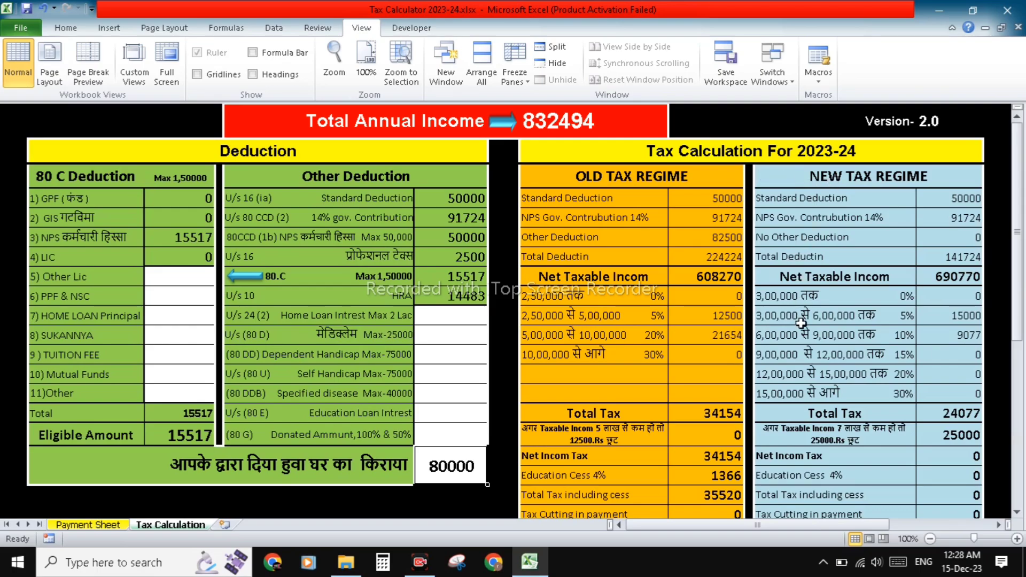
scroll(801, 325, "down", 3)
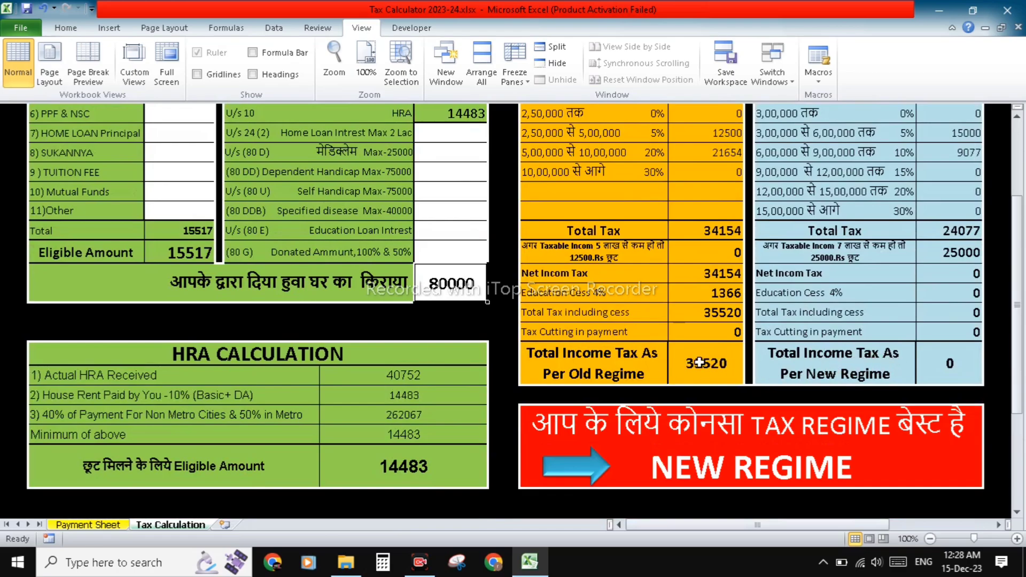
scroll(613, 364, "up", 3)
scroll(613, 364, "down", 3)
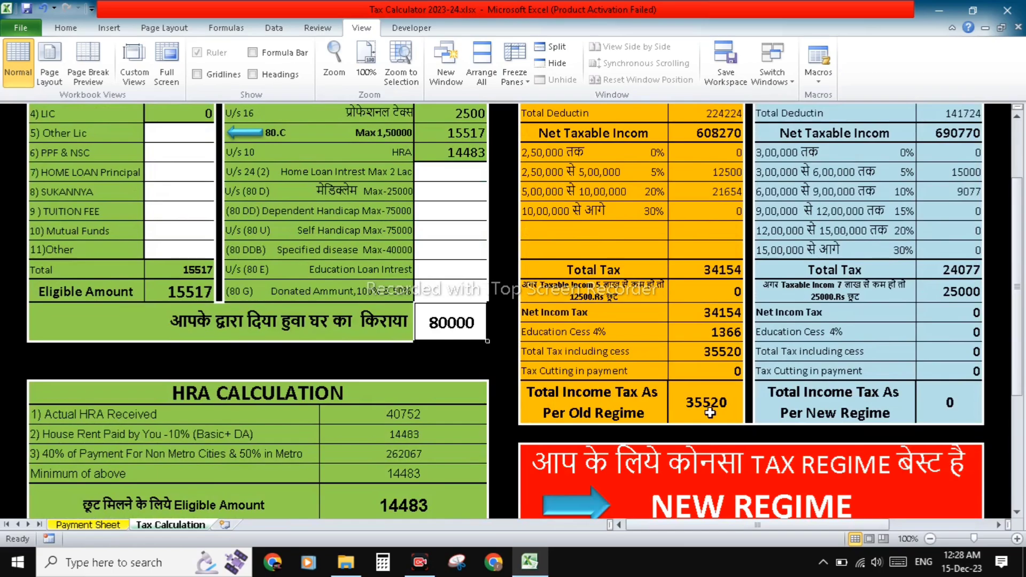
scroll(933, 393, "up", 2)
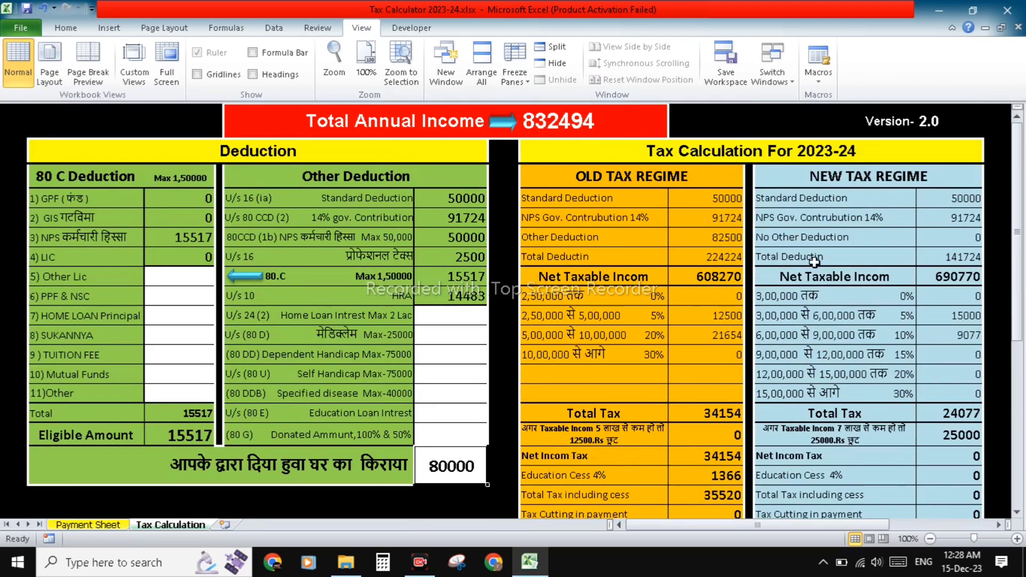
scroll(815, 264, "down", 4)
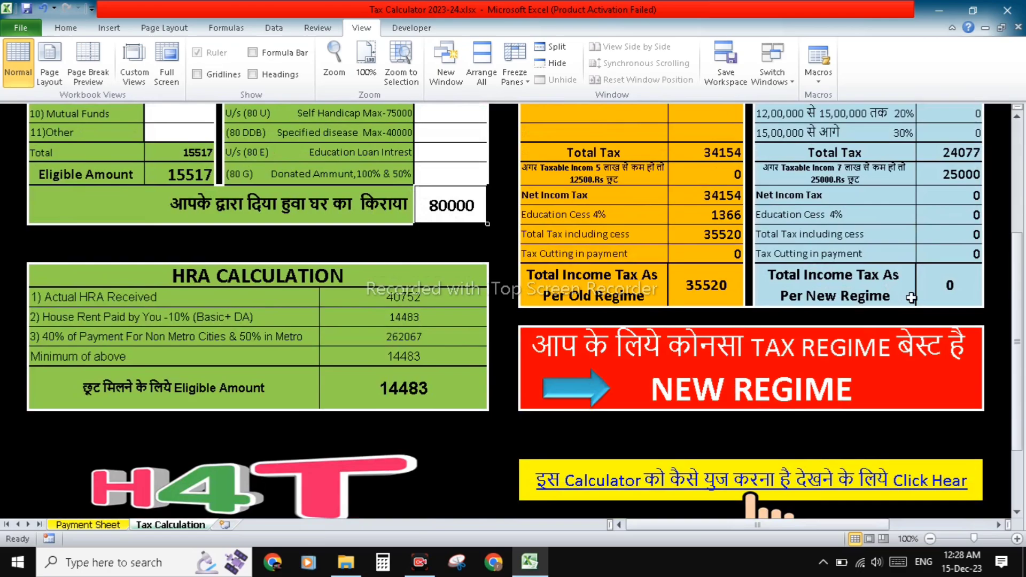
left_click(960, 296)
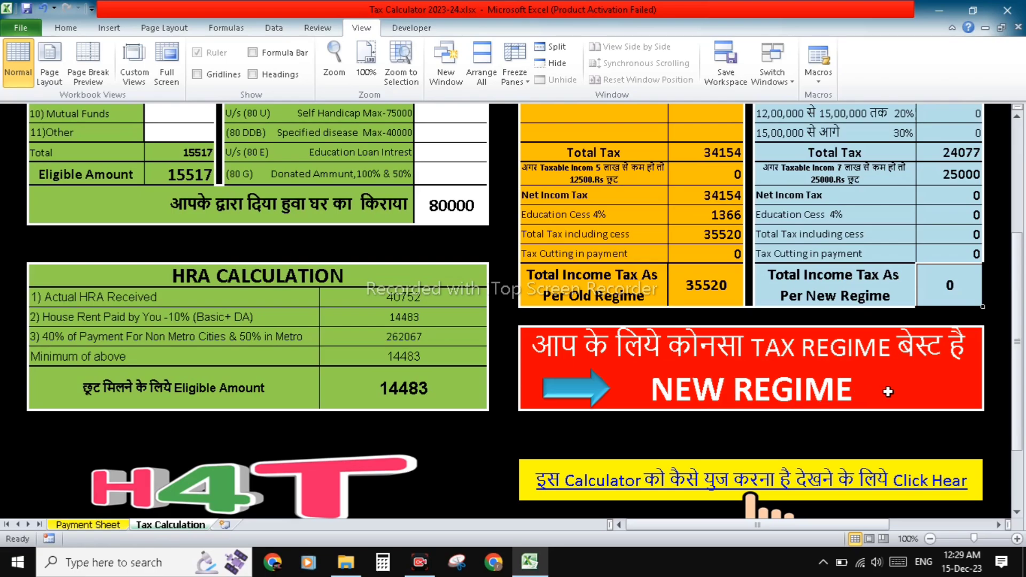
scroll(826, 246, "up", 5)
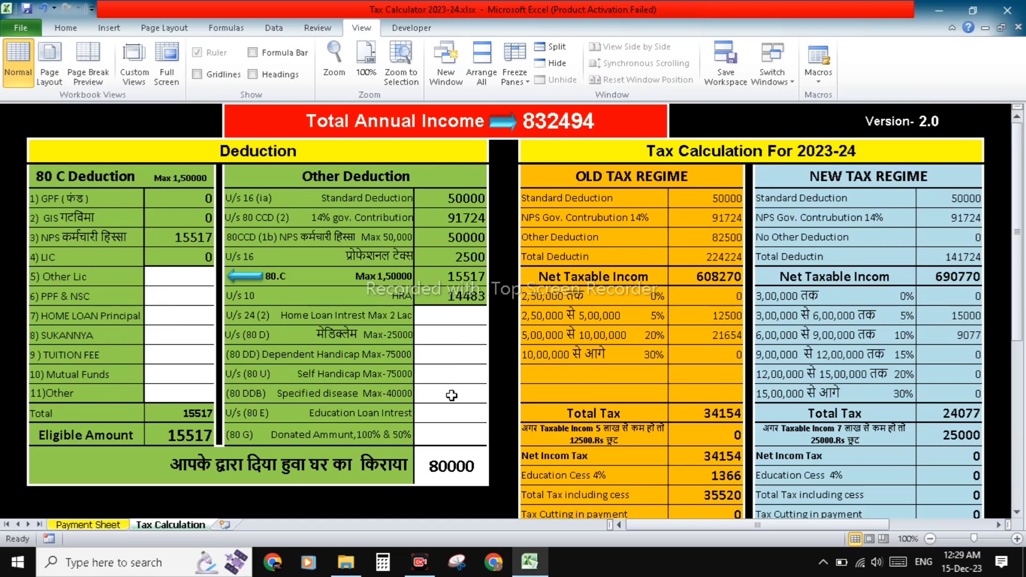
Examine the blank home loan principal and tuition fee cells under 80C, and review the tax totals and regime recommendation.
left_click(178, 319)
left_click(184, 352)
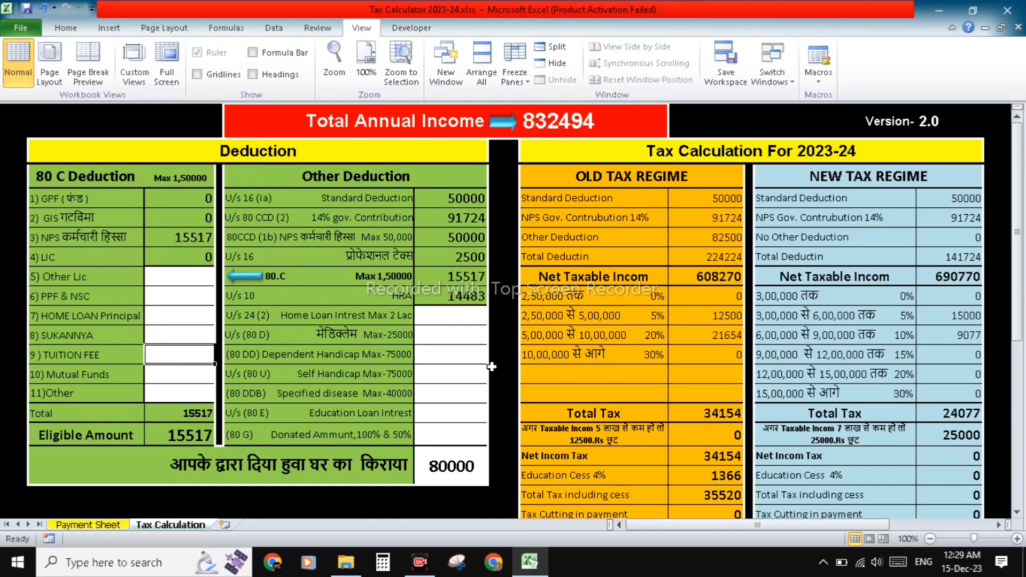
scroll(491, 367, "down", 4)
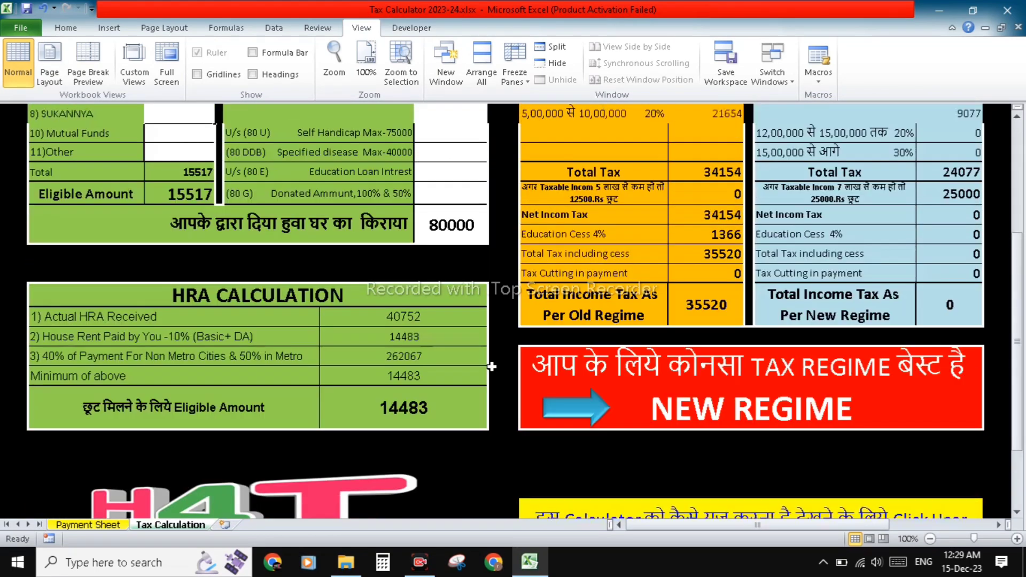
scroll(492, 366, "up", 4)
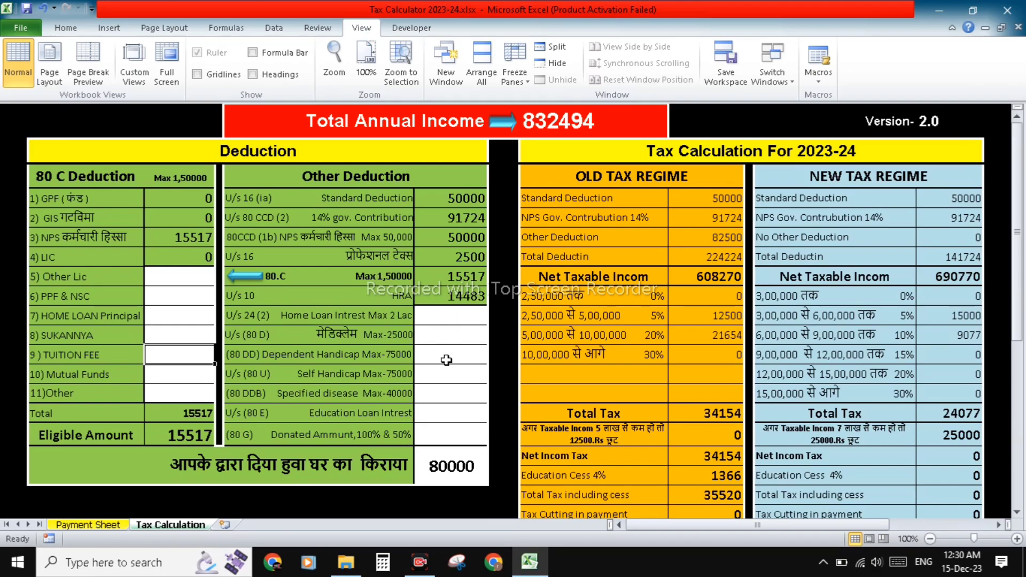
scroll(446, 361, "down", 5)
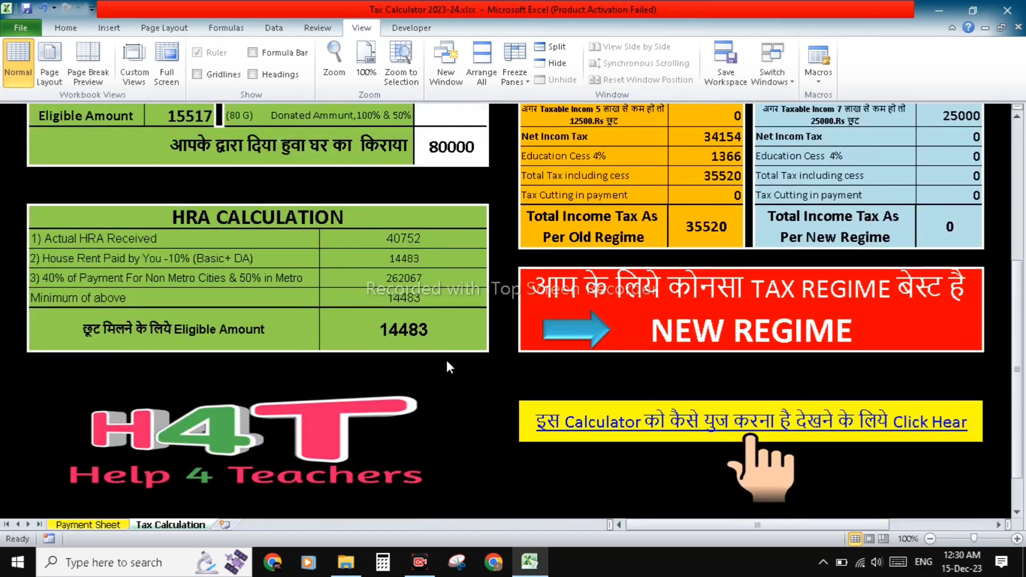